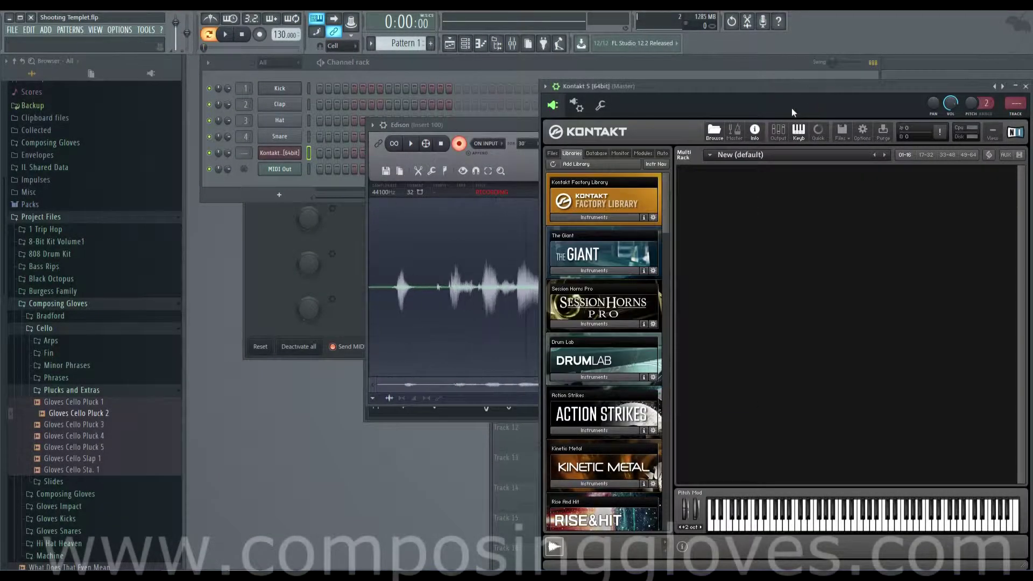
# - Expand the Kontakt Factory Library's Instruments list to show the Horns saxophone, trombone and trumpet patches
pyautogui.click(618, 217)
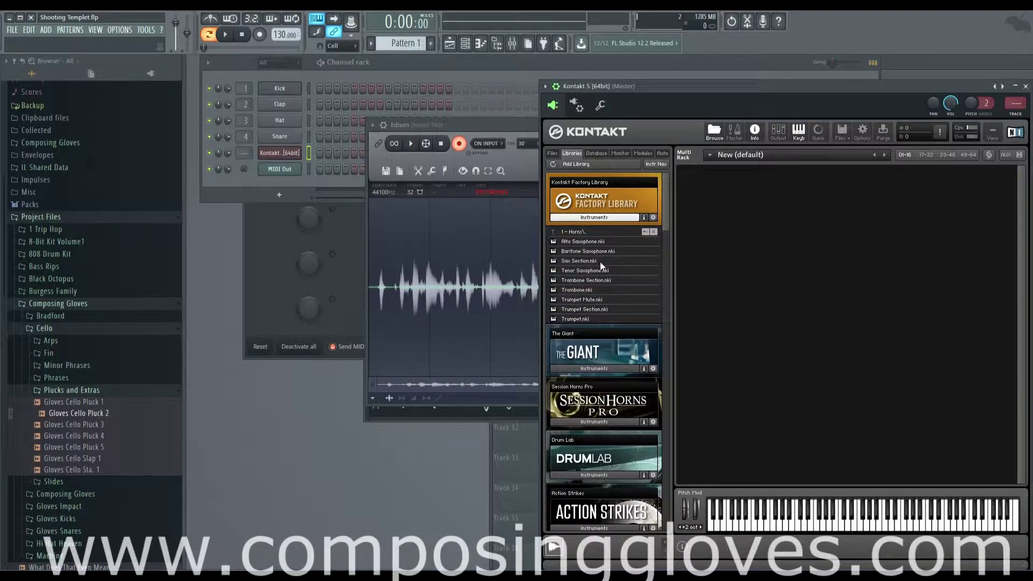
# - Load Sax Section.nki into the rack and check its Options page
pyautogui.doubleClick(595, 261)
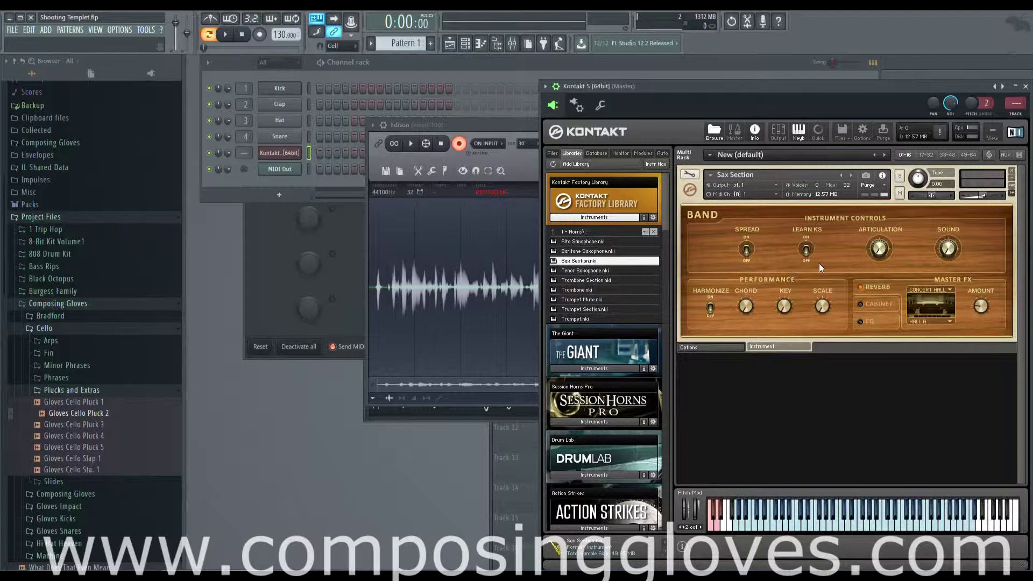
pyautogui.click(723, 348)
pyautogui.click(726, 346)
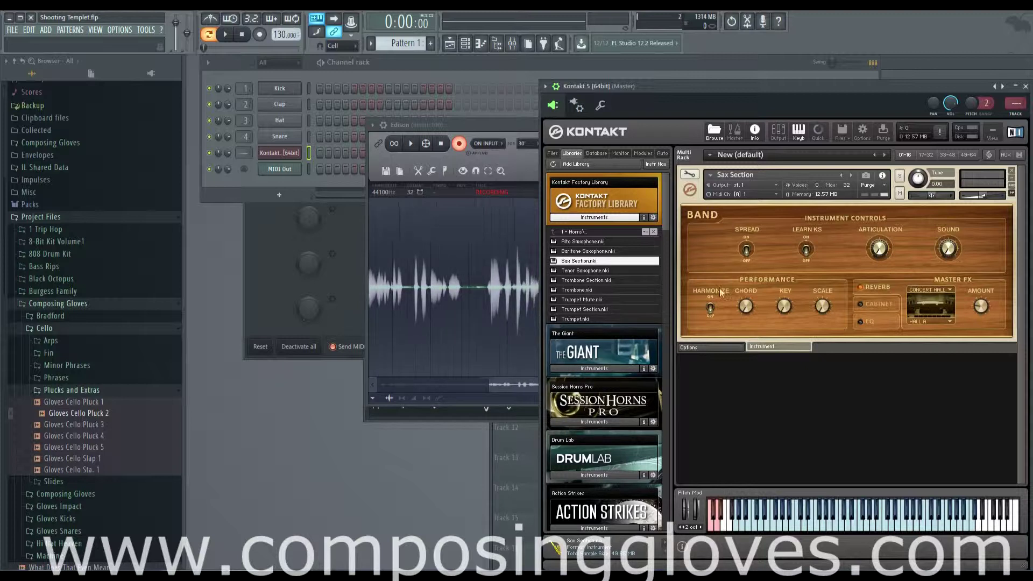
# - Browse up from Horns and Band to the top-level categories and into the Choir folder
pyautogui.click(571, 230)
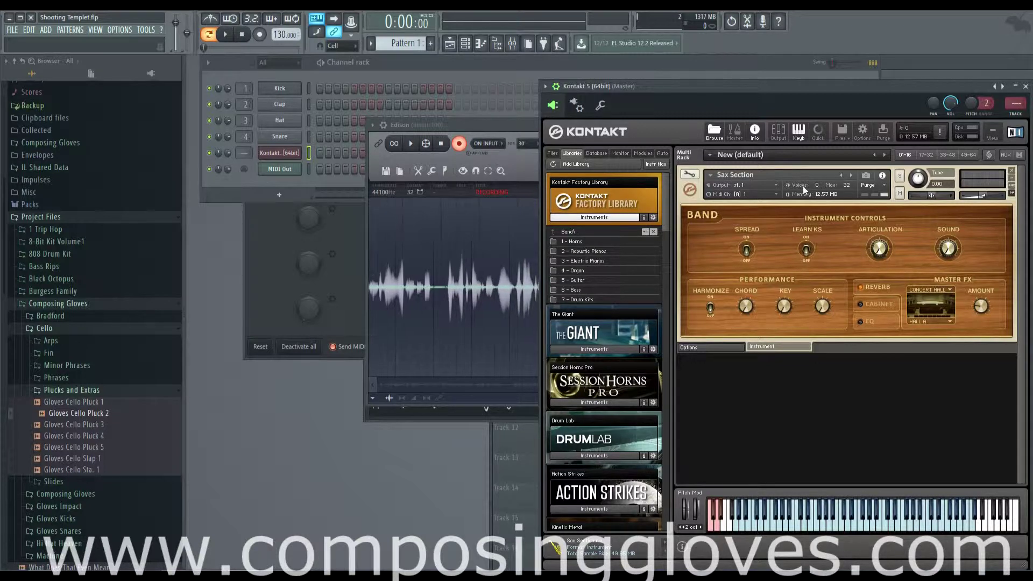
pyautogui.click(568, 233)
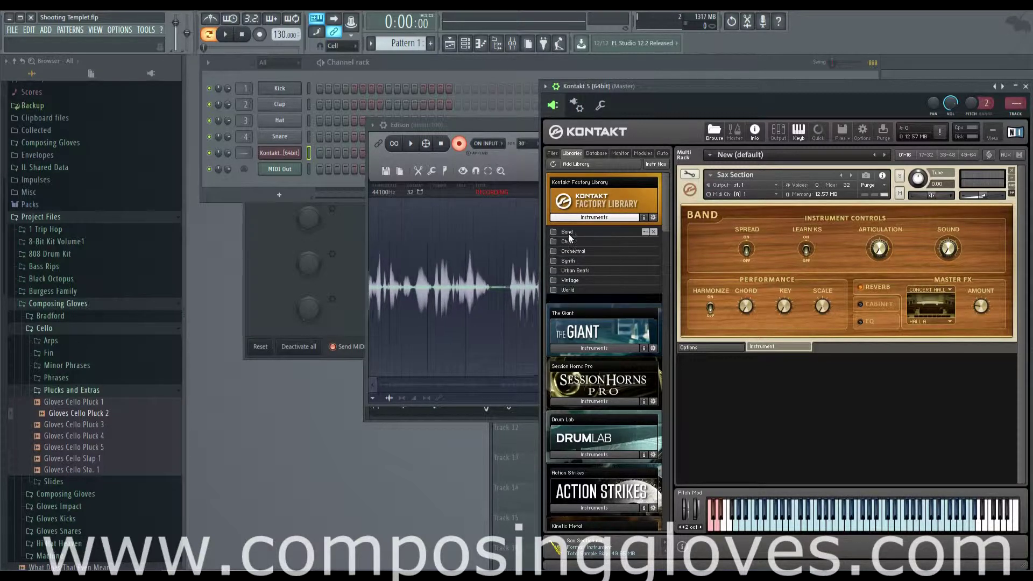
pyautogui.click(594, 250)
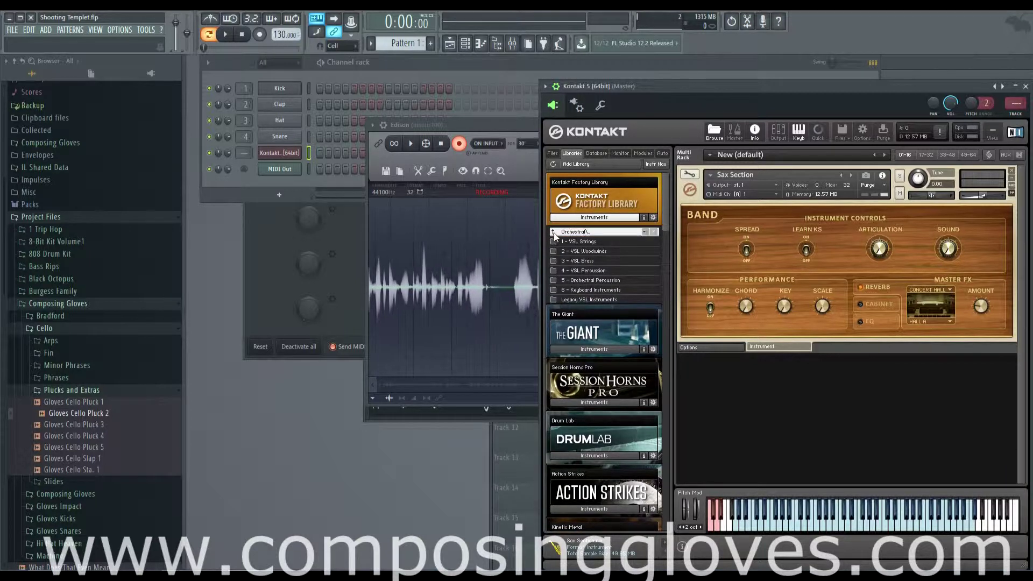
pyautogui.click(564, 234)
pyautogui.click(573, 241)
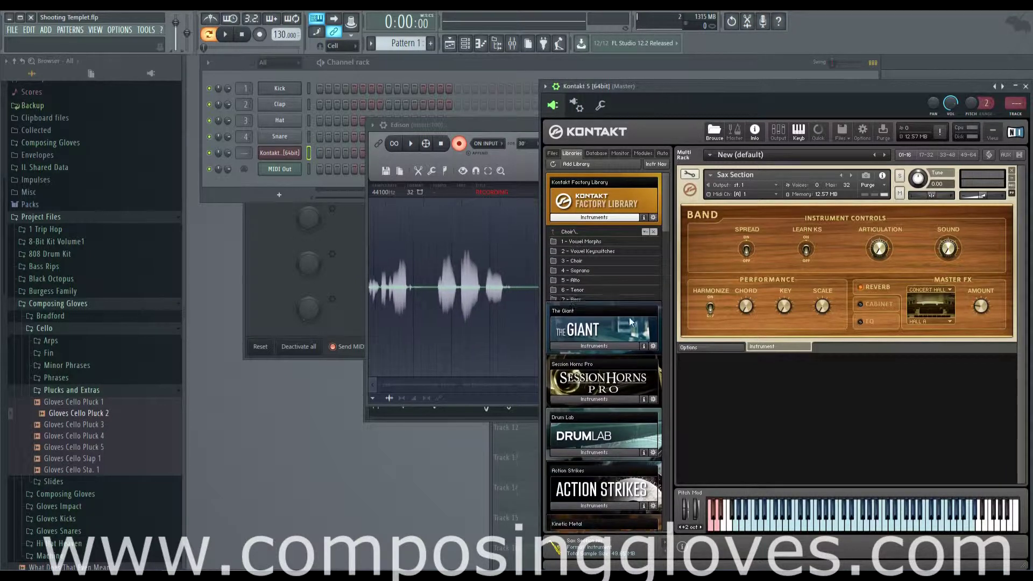
# - Open the 3 - Choir folder and load Choir [i].nki into the rack
pyautogui.click(593, 261)
pyautogui.doubleClick(594, 261)
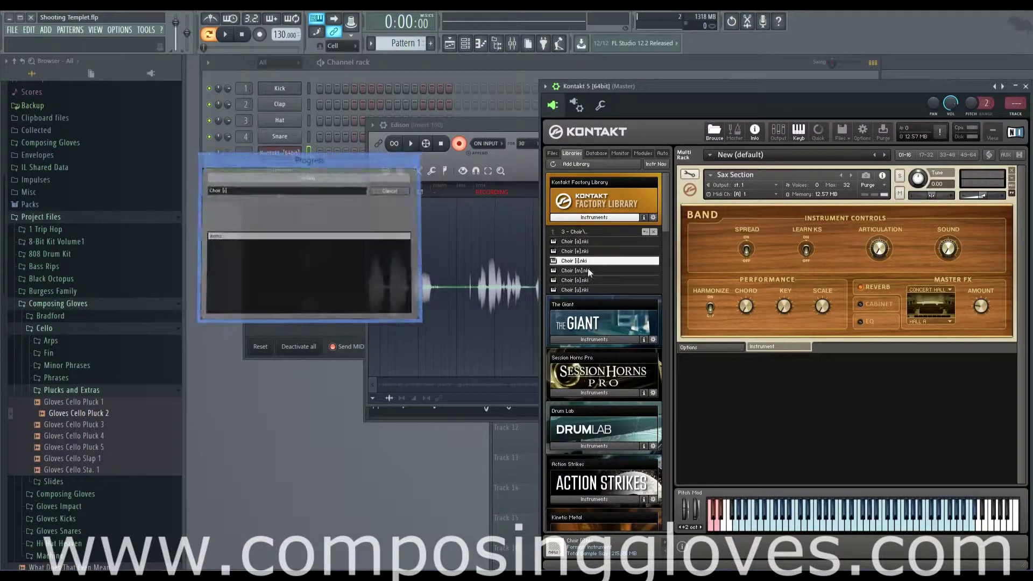
pyautogui.scroll(-3, 819, 363)
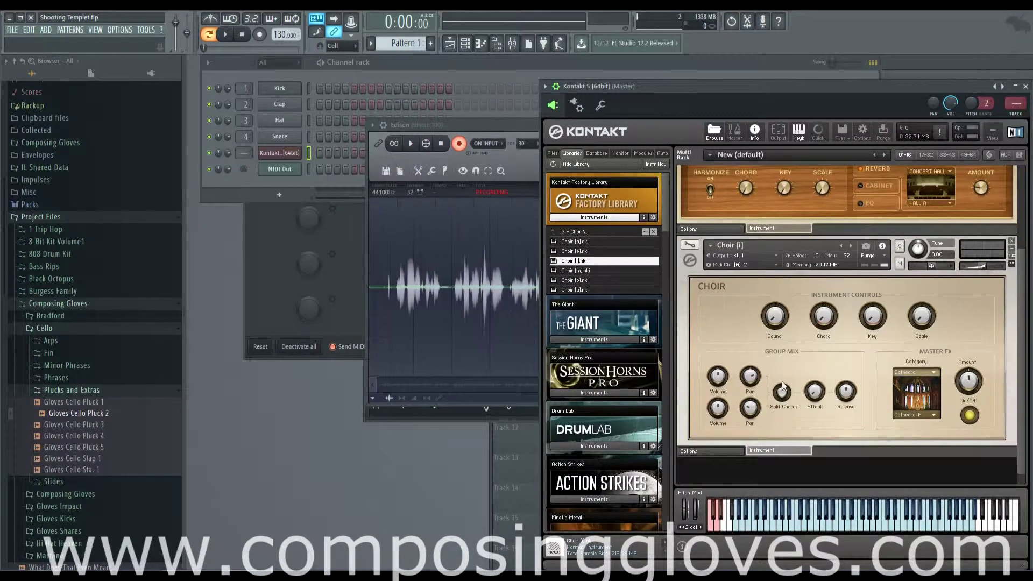
pyautogui.scroll(4, 795, 260)
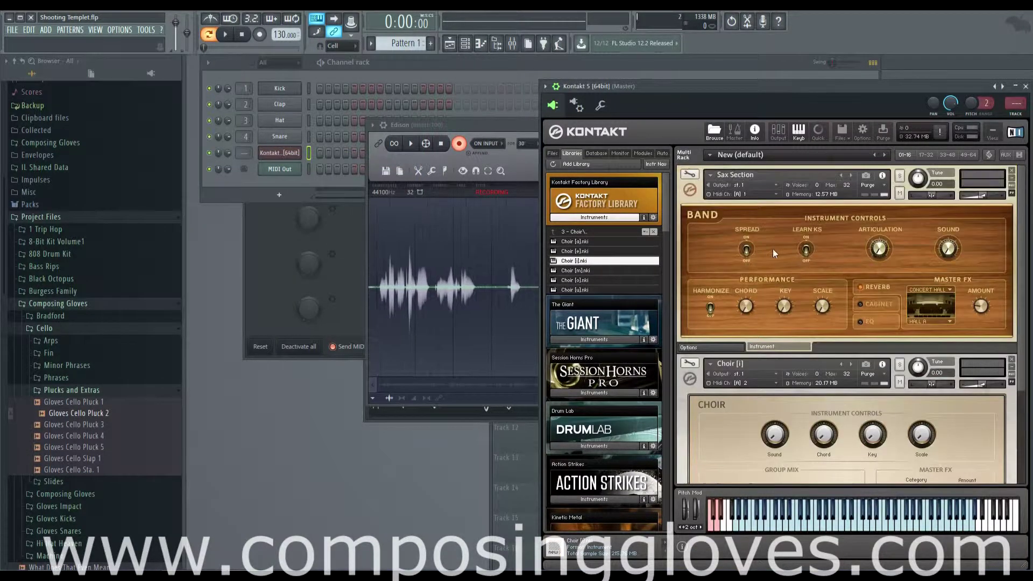
pyautogui.scroll(-4, 870, 340)
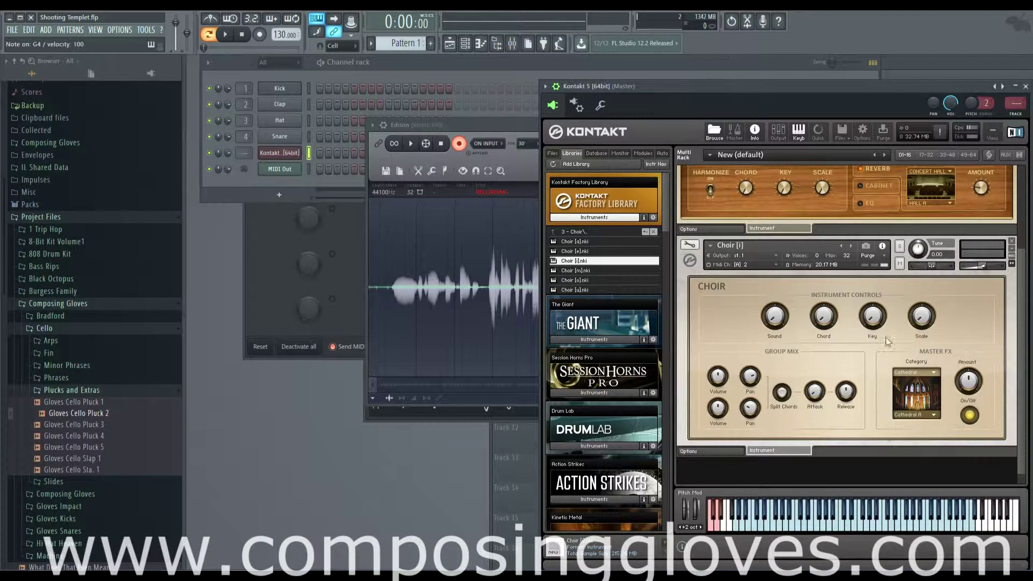
pyautogui.scroll(4, 802, 312)
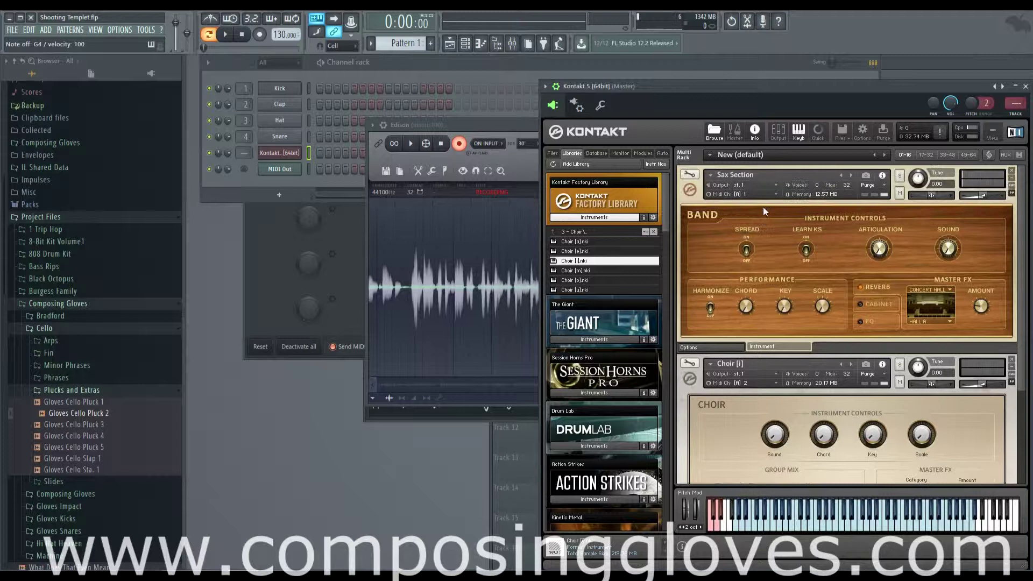
# - Mute the Sax Section and set Choir [i] to receive MIDI on omni
pyautogui.click(899, 193)
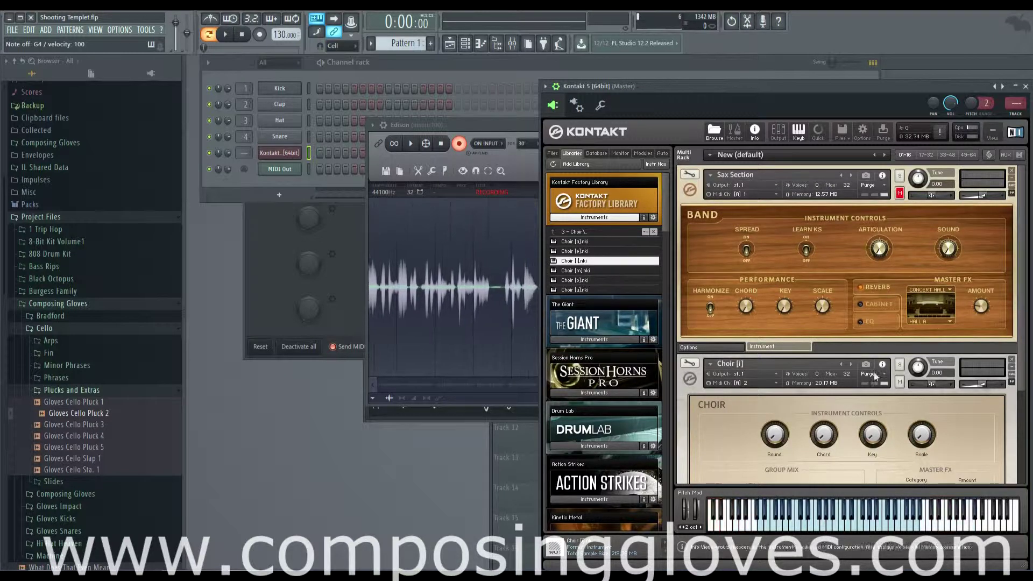
pyautogui.click(754, 383)
pyautogui.click(753, 392)
# - Adjust the choir's Sound amount and turn its Chord knob to Off
pyautogui.scroll(-3, 836, 396)
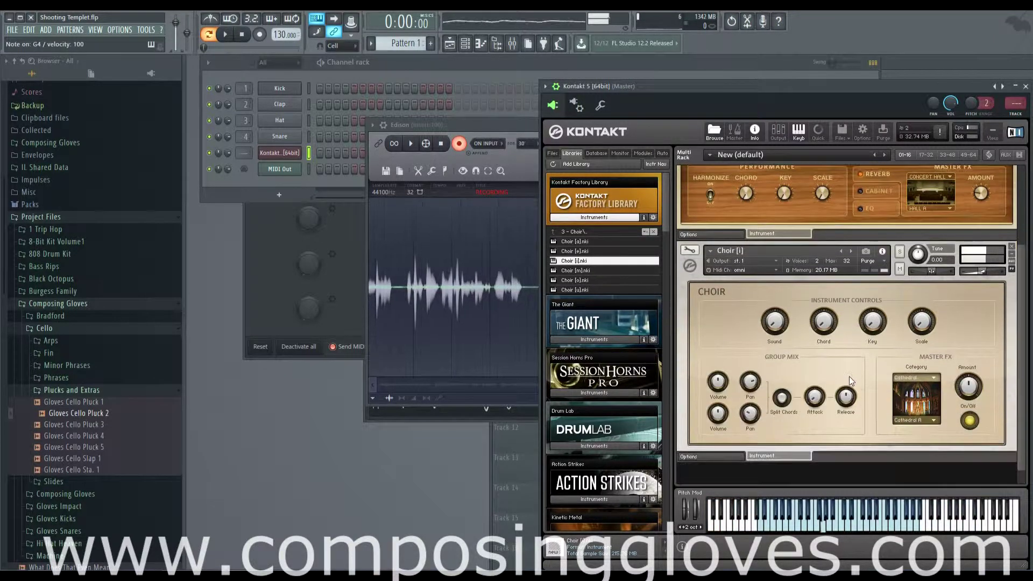
pyautogui.moveTo(770, 331); pyautogui.dragTo(770, 347)
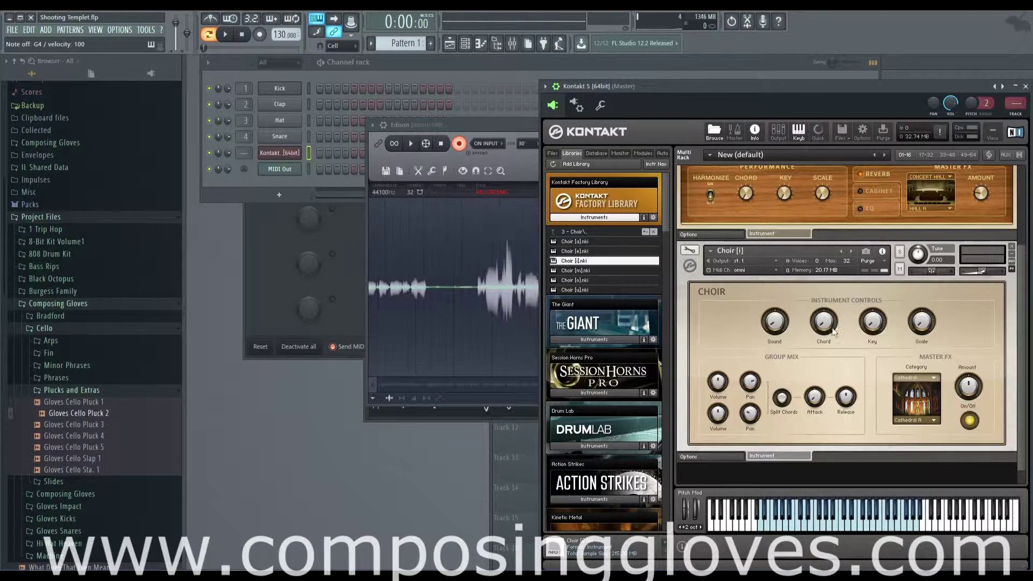
pyautogui.scroll(3, 741, 270)
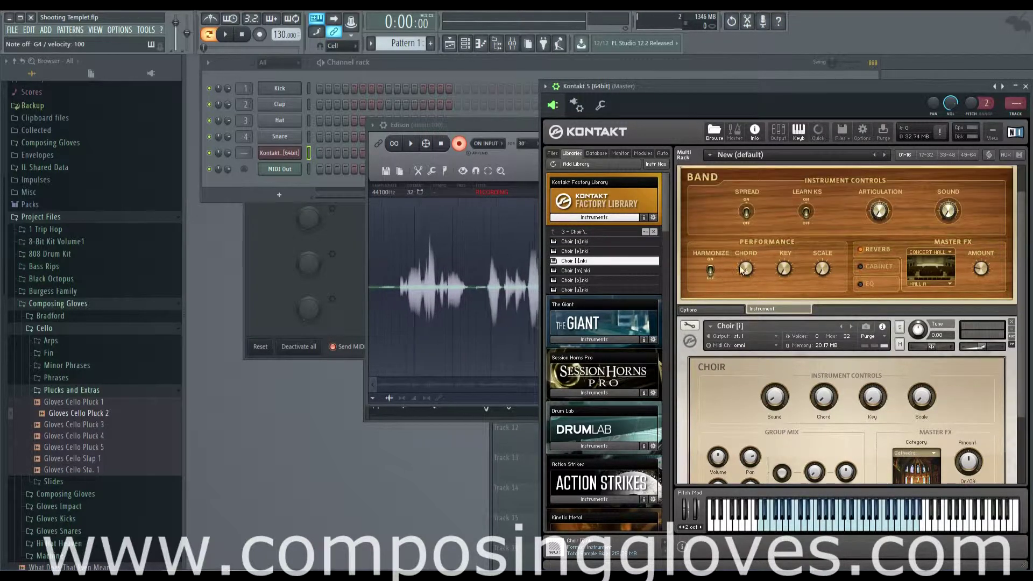
pyautogui.scroll(-5, 607, 302)
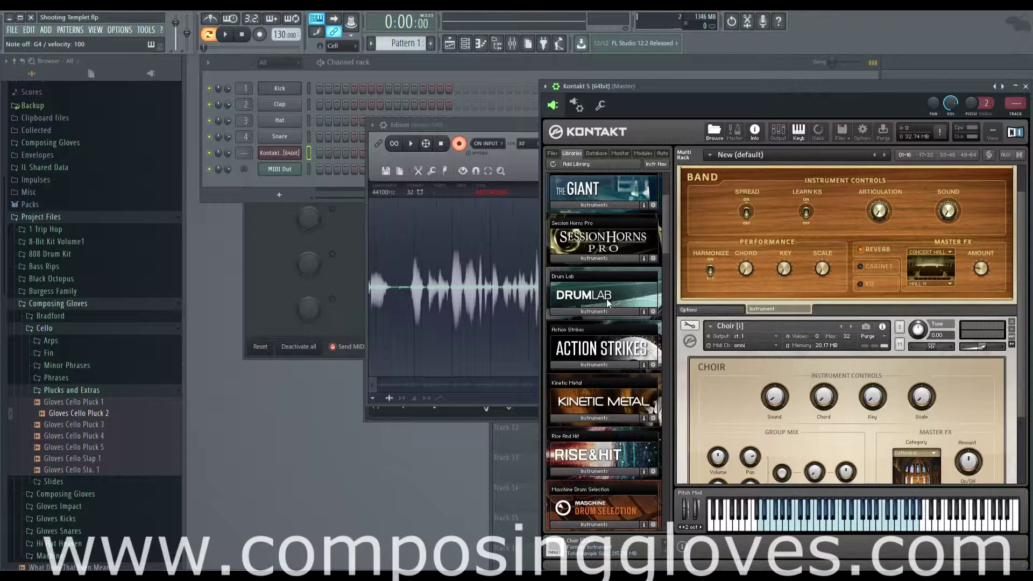
pyautogui.scroll(-1, 605, 301)
pyautogui.scroll(6, 607, 298)
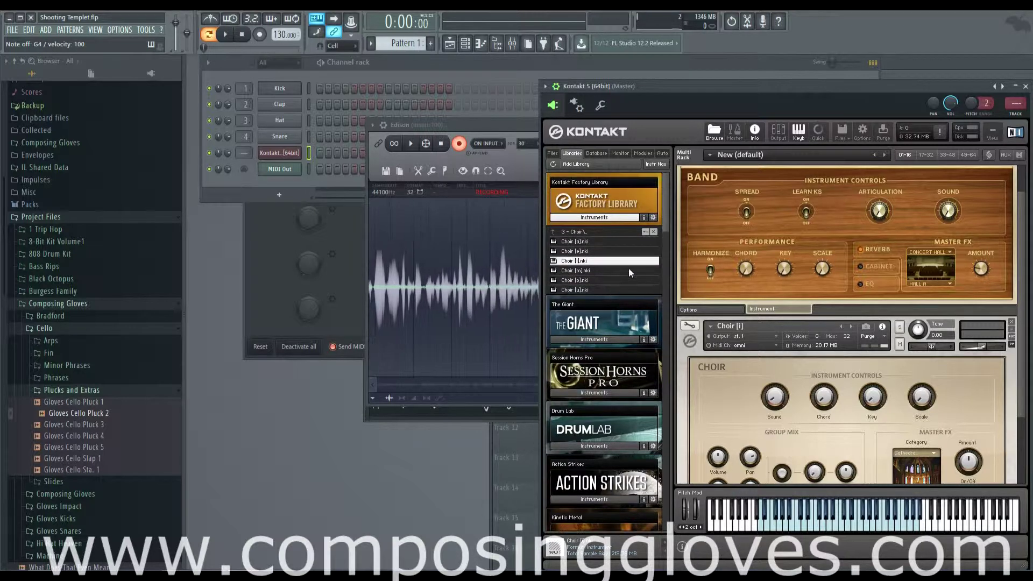
pyautogui.scroll(2, 901, 273)
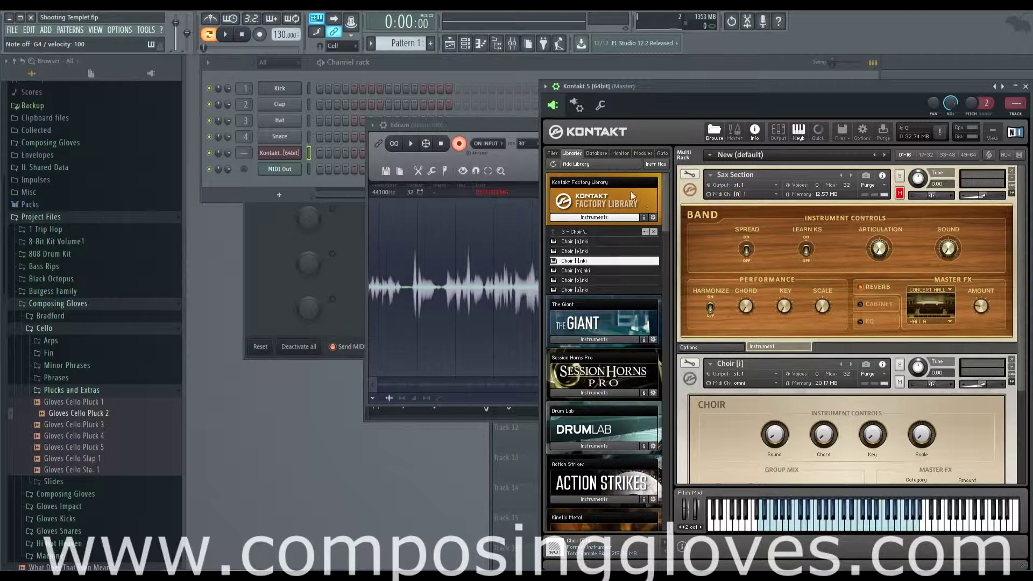
pyautogui.scroll(-6, 806, 243)
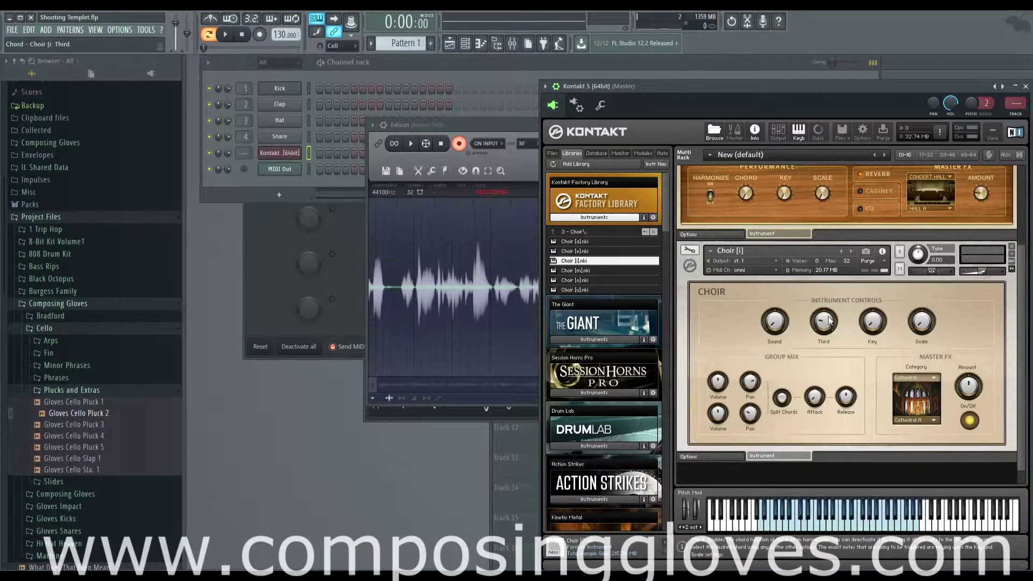
pyautogui.moveTo(830, 347); pyautogui.dragTo(779, 367)
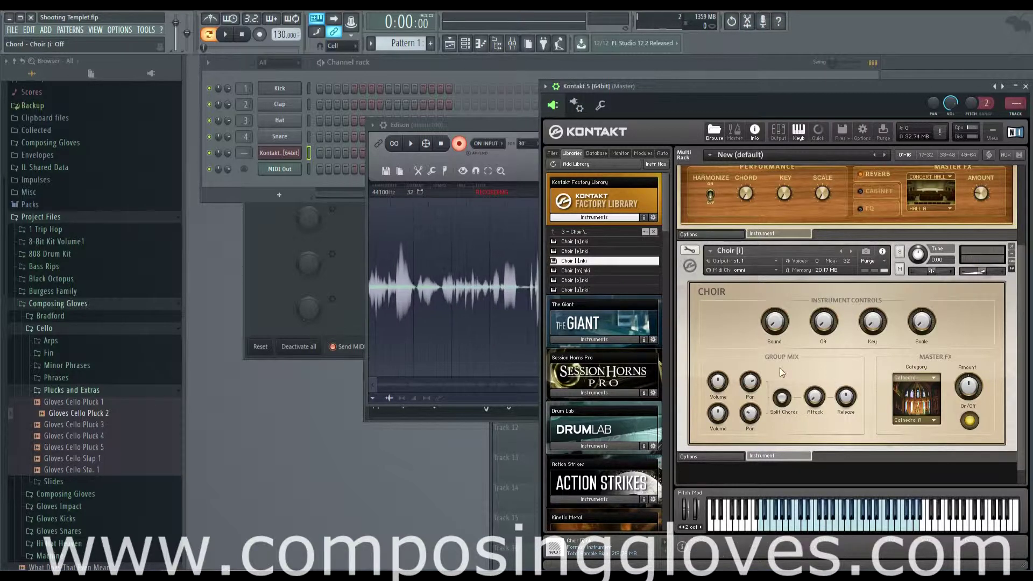
# - Open Choir [i] in Instrument Edit Mode with the wrench, keeping Sax Section muted
pyautogui.click(689, 251)
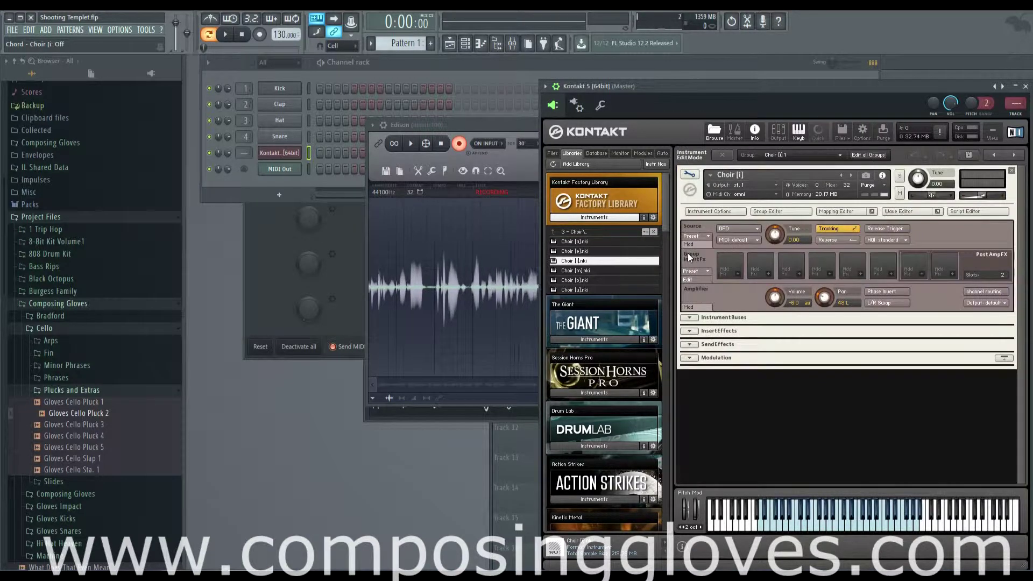
pyautogui.click(689, 175)
pyautogui.scroll(2, 756, 248)
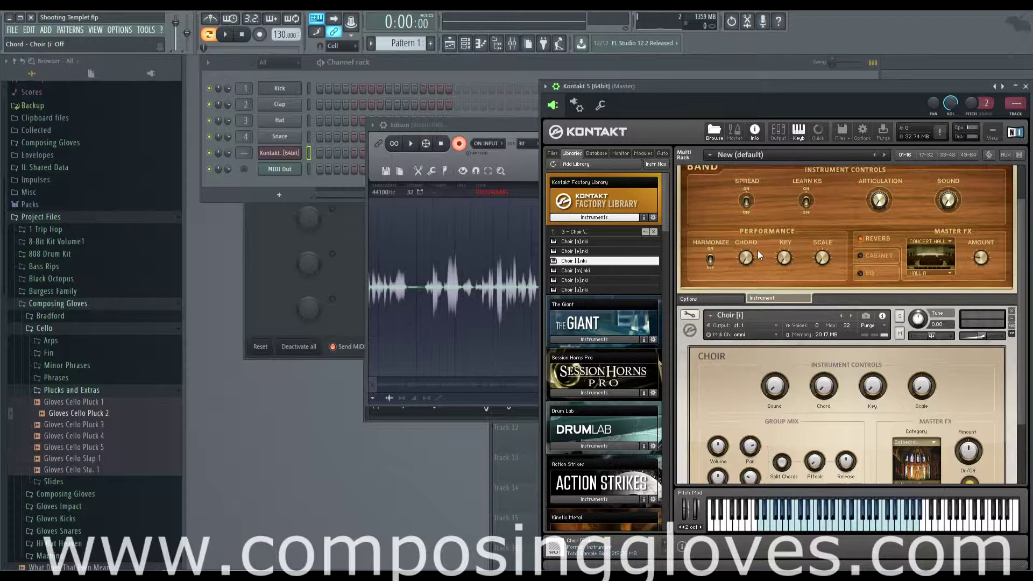
pyautogui.click(690, 315)
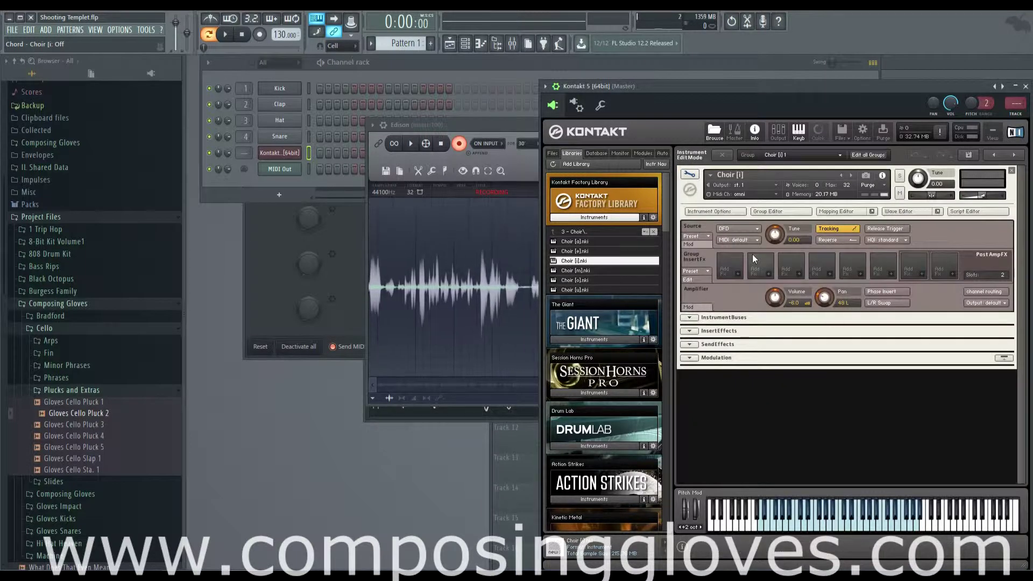
pyautogui.click(690, 175)
pyautogui.scroll(1, 802, 288)
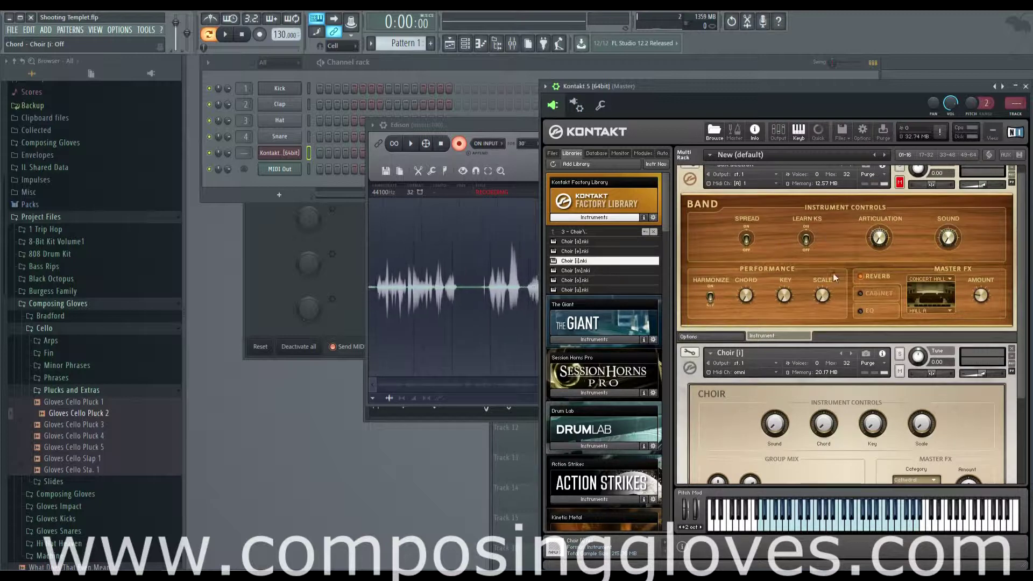
pyautogui.click(900, 182)
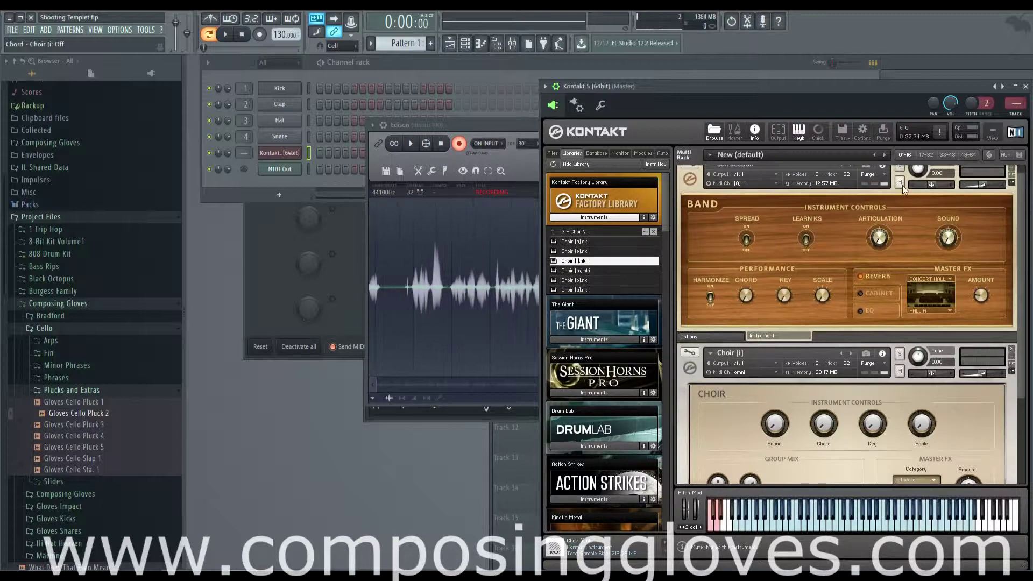
pyautogui.click(901, 183)
pyautogui.click(689, 353)
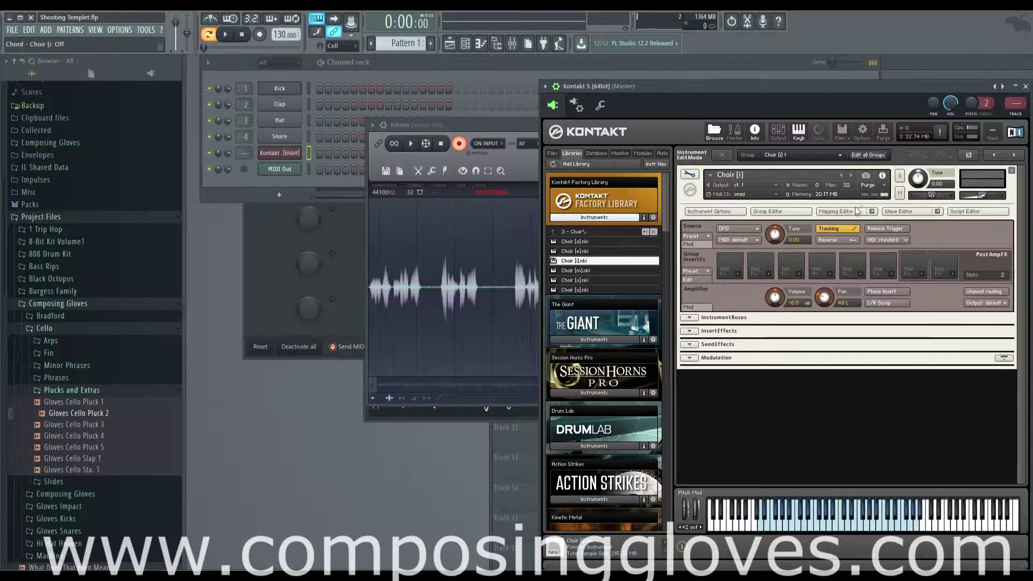
pyautogui.click(960, 210)
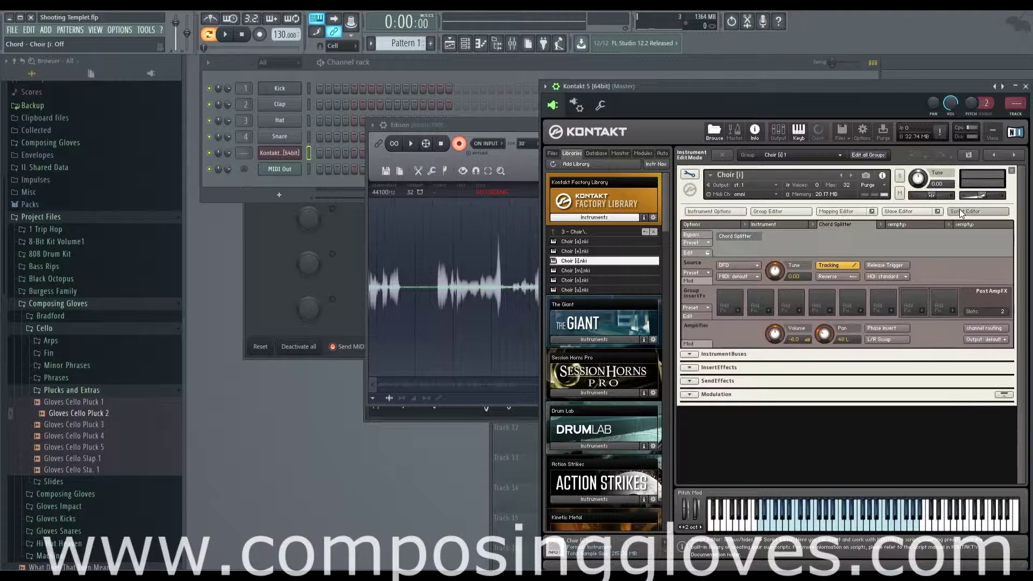
pyautogui.click(779, 225)
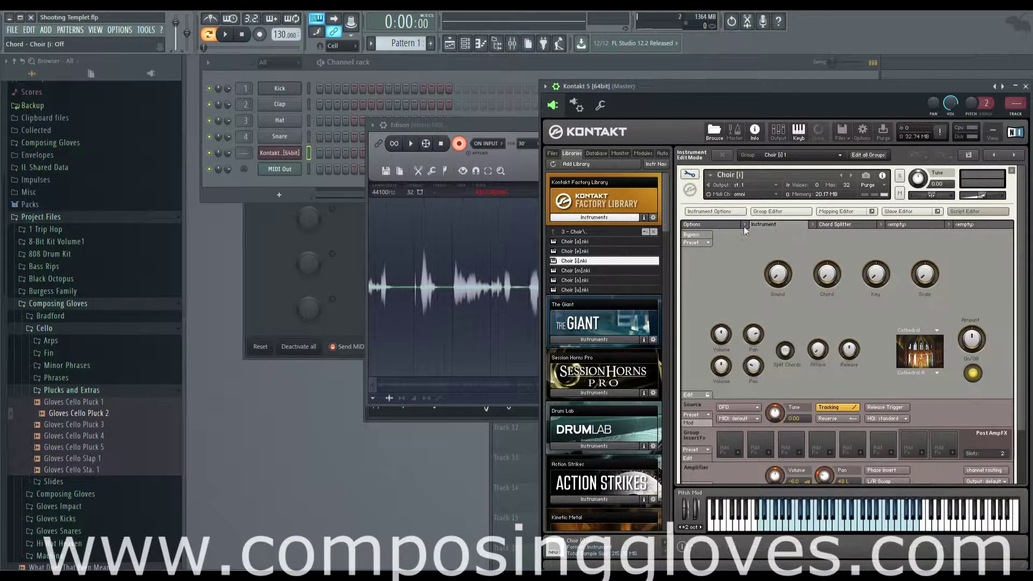
pyautogui.click(698, 394)
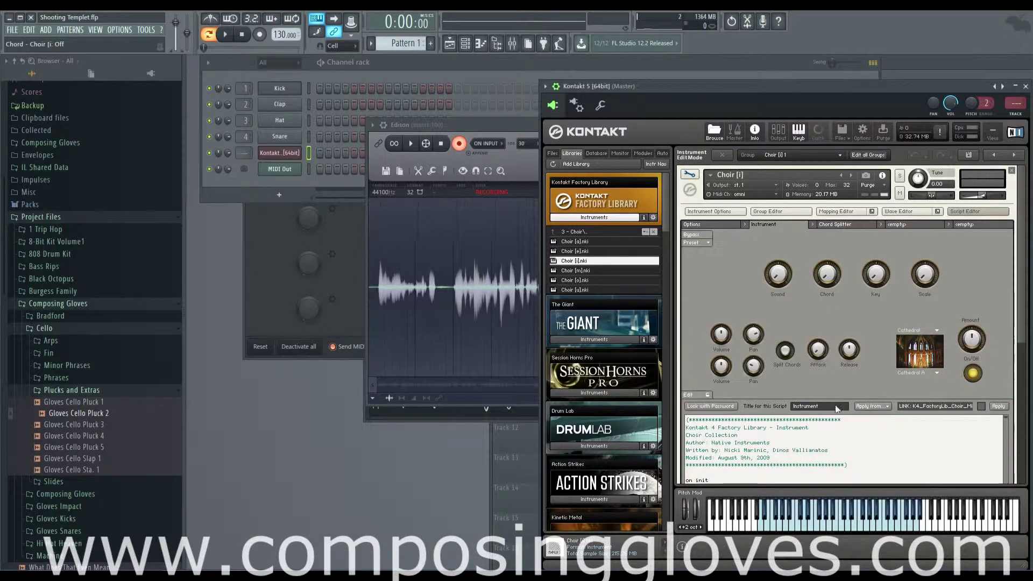
pyautogui.scroll(-10, 860, 427)
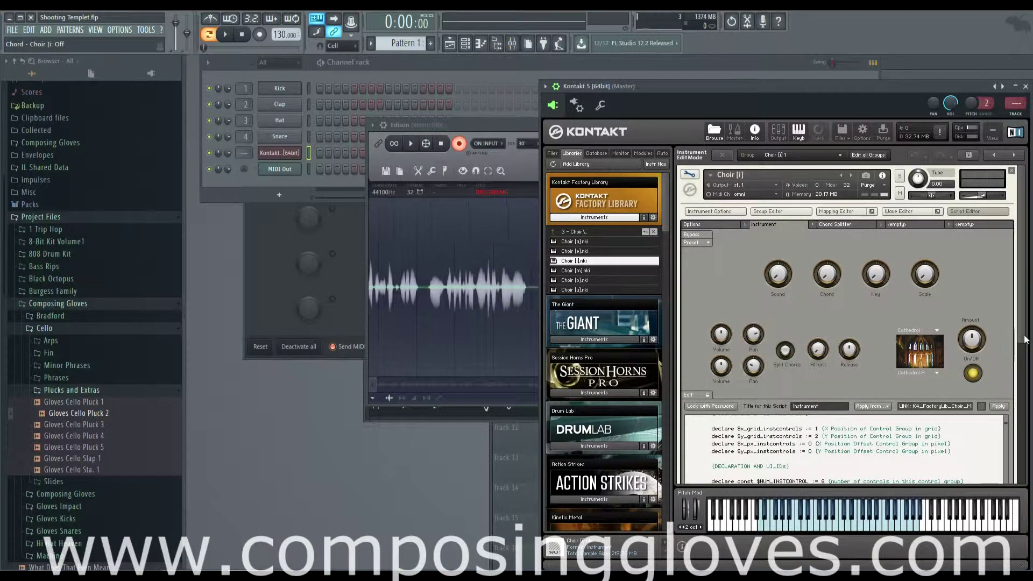
pyautogui.scroll(-5, 958, 355)
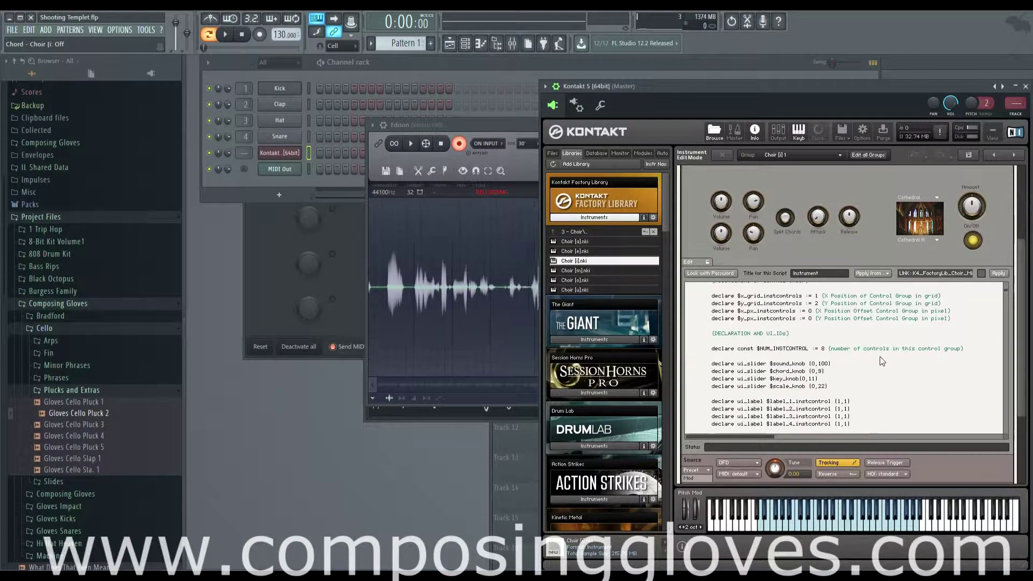
pyautogui.scroll(-8, 881, 359)
pyautogui.scroll(10, 882, 364)
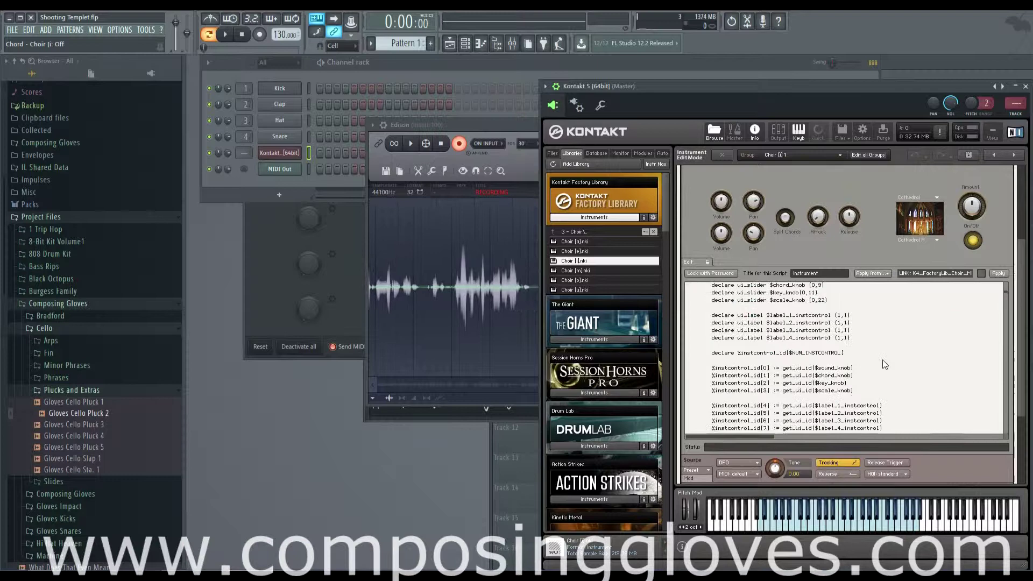
pyautogui.scroll(8, 882, 363)
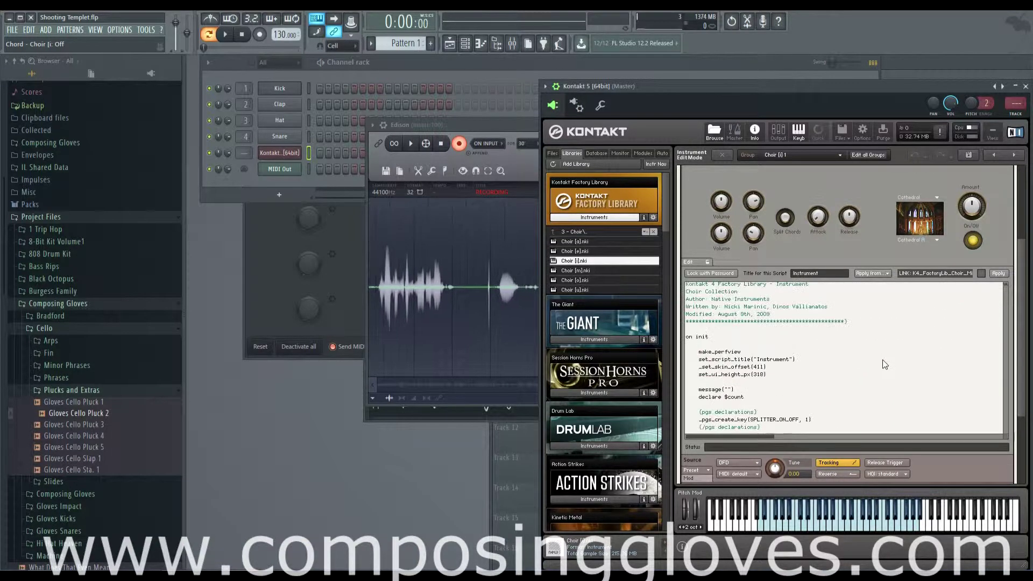
pyautogui.scroll(-12, 883, 363)
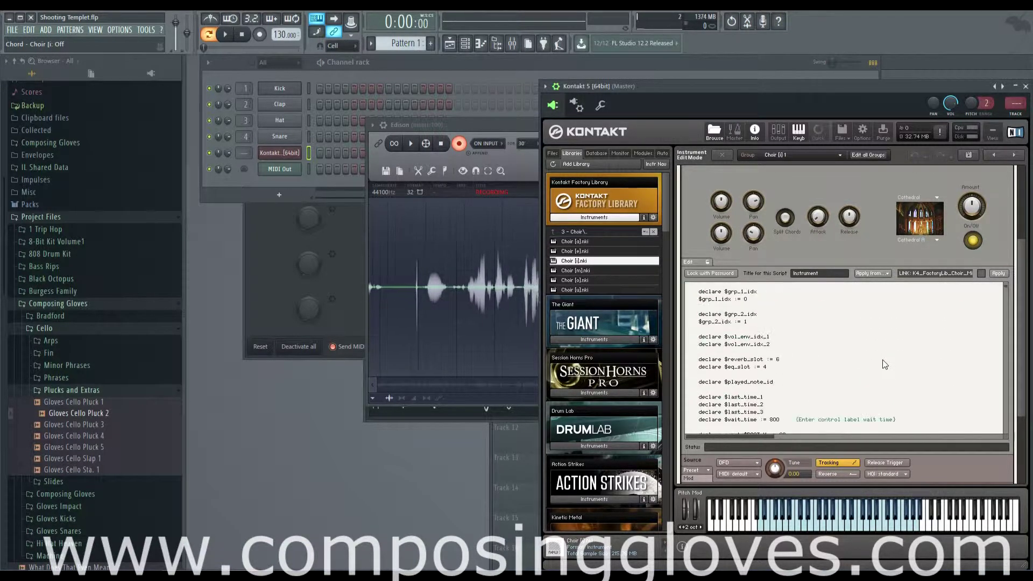
pyautogui.scroll(-4, 883, 364)
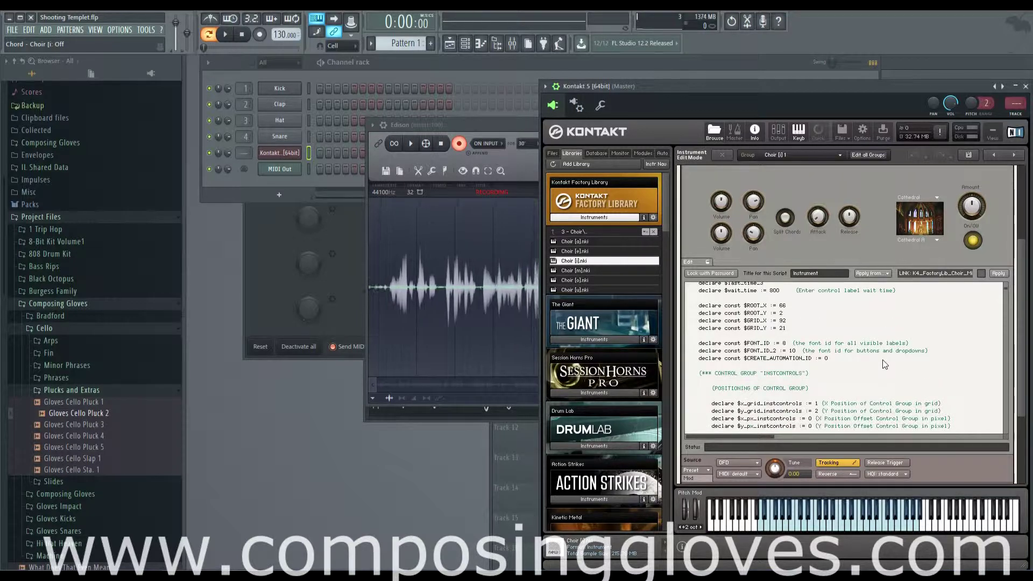
pyautogui.scroll(-2, 883, 364)
pyautogui.scroll(-10, 885, 364)
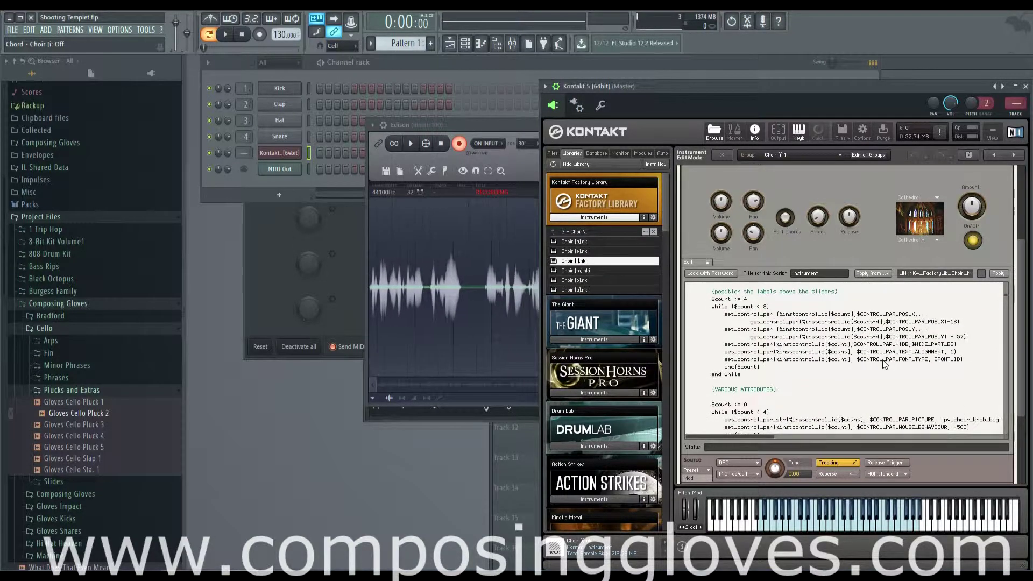
pyautogui.scroll(-10, 884, 365)
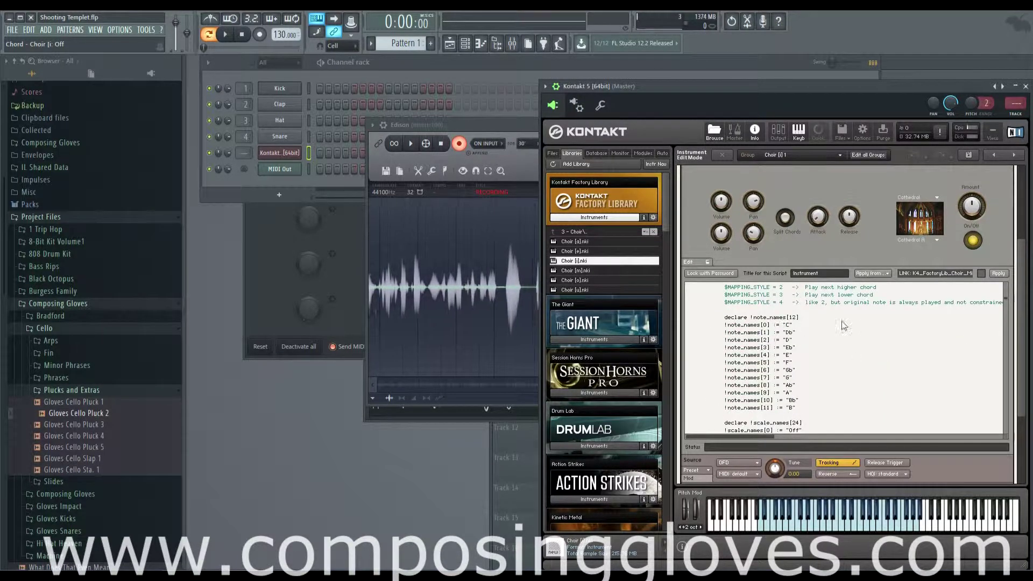
pyautogui.scroll(10, 909, 328)
pyautogui.scroll(15, 915, 327)
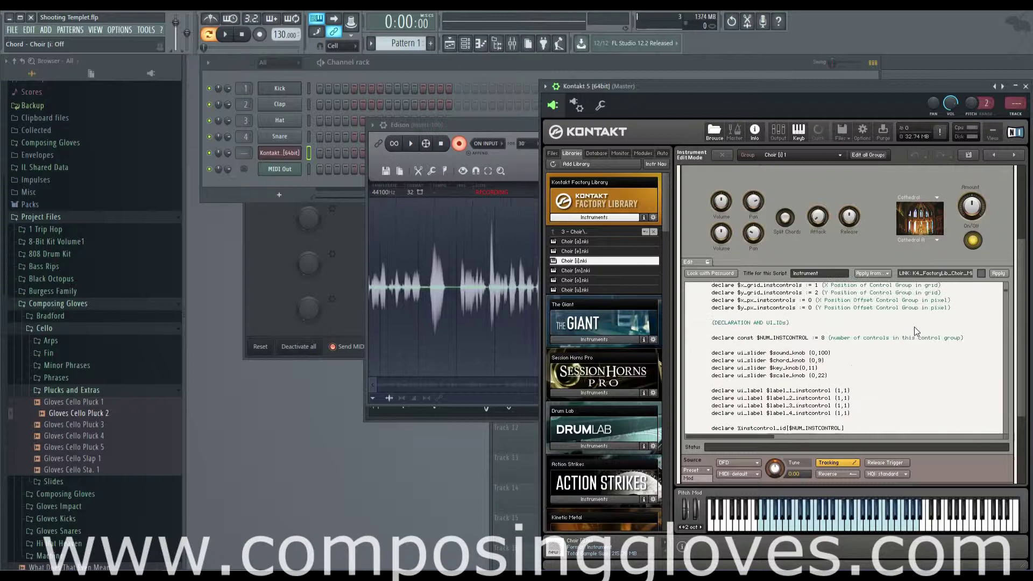
pyautogui.scroll(5, 863, 312)
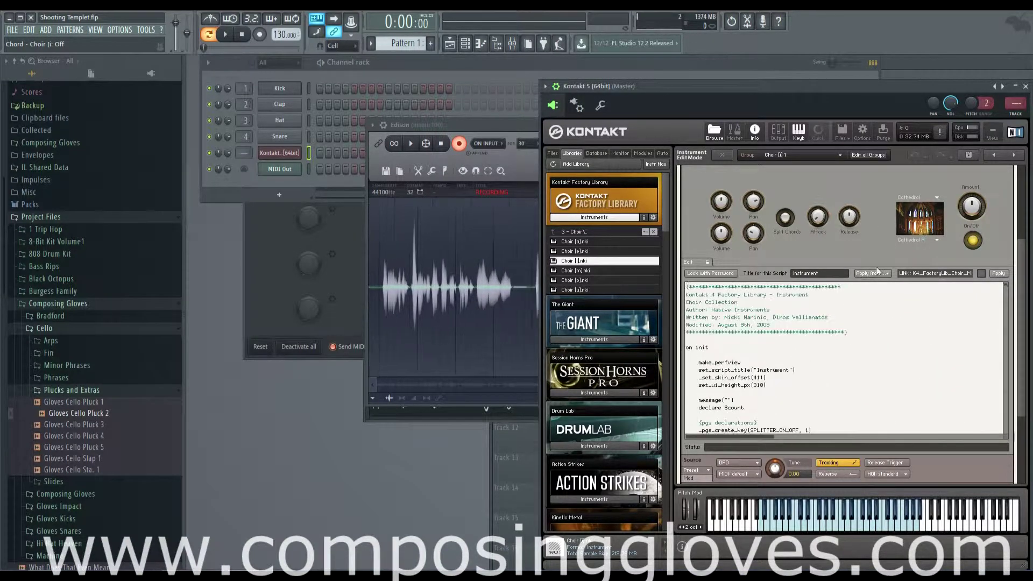
# - Hide the instrument script and exit edit mode back to the multi-instrument rack
pyautogui.click(692, 263)
pyautogui.scroll(3, 748, 192)
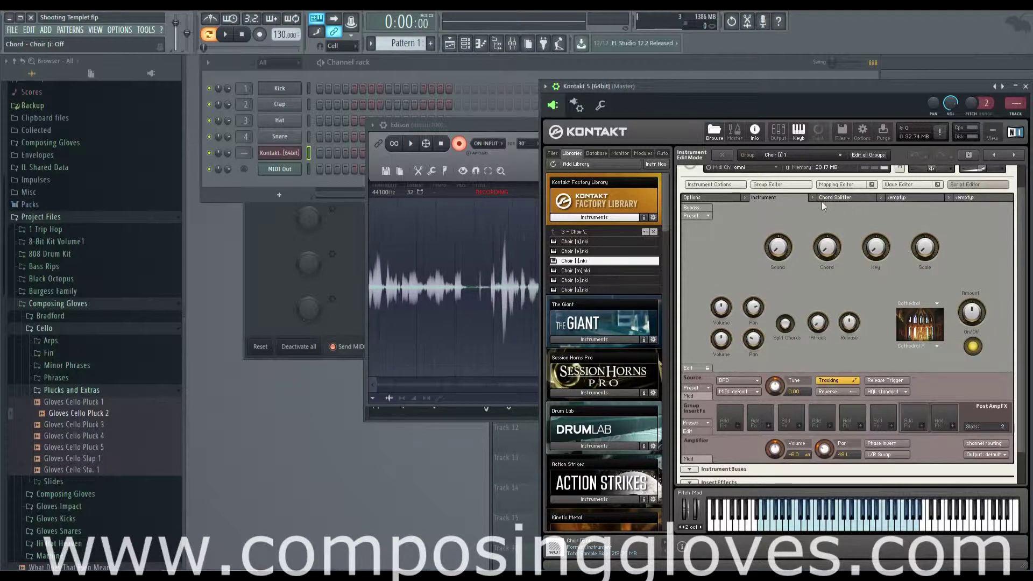
pyautogui.scroll(1, 751, 221)
pyautogui.click(687, 169)
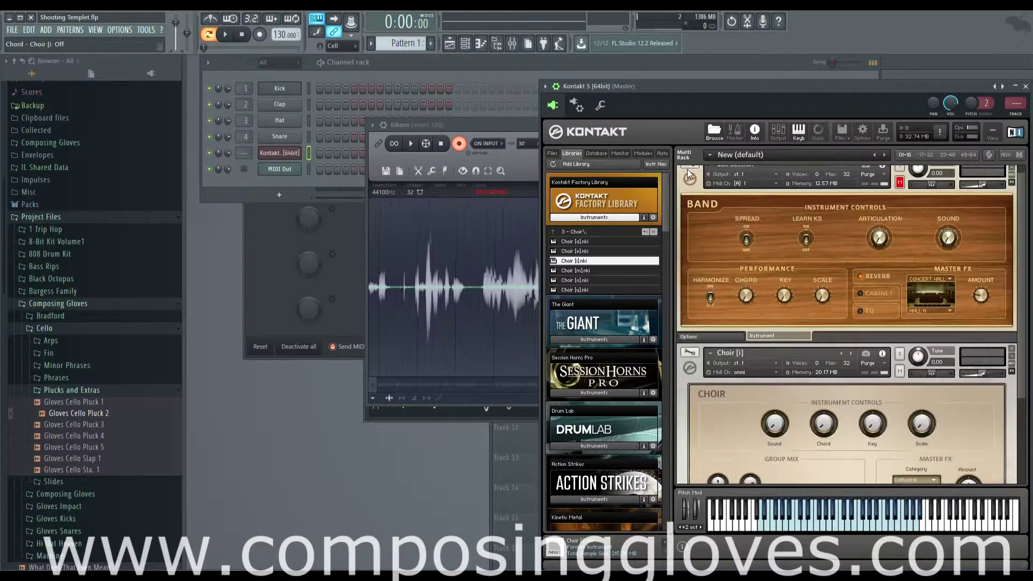
pyautogui.scroll(-4, 802, 259)
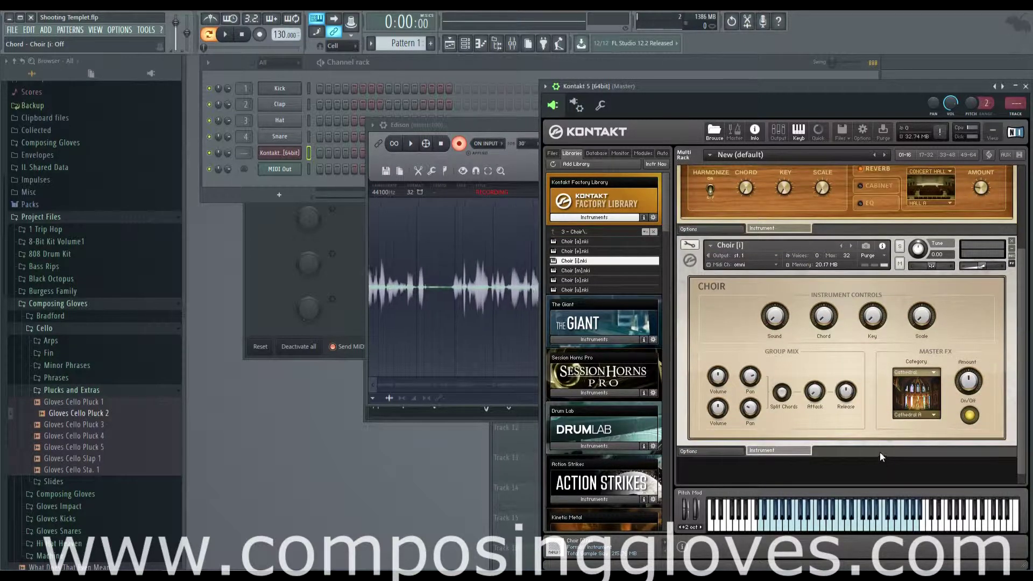
pyautogui.scroll(4, 860, 296)
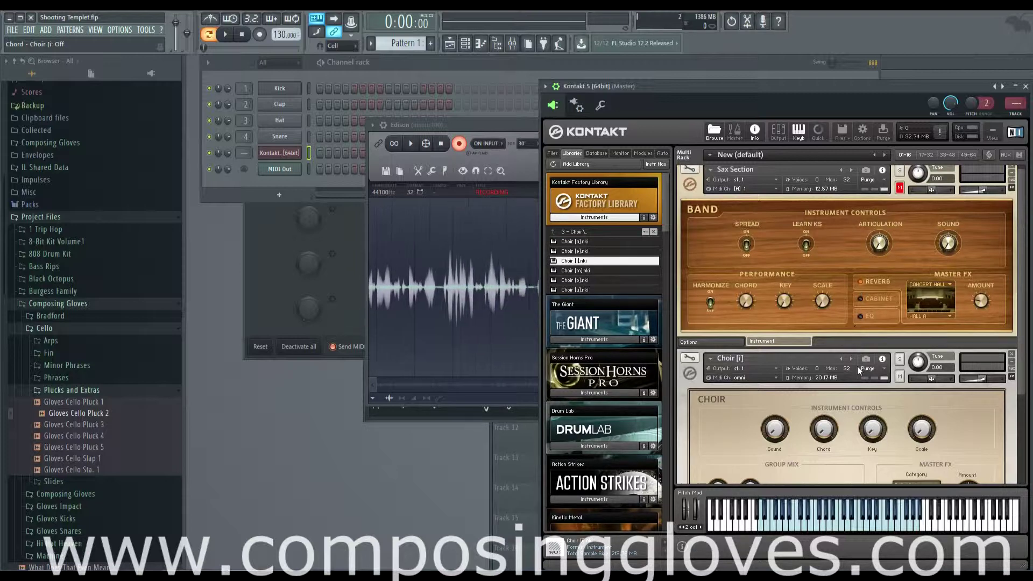
# - Check the Sax Section's Options page and set its chord and key, with key C
pyautogui.click(710, 341)
pyautogui.click(756, 344)
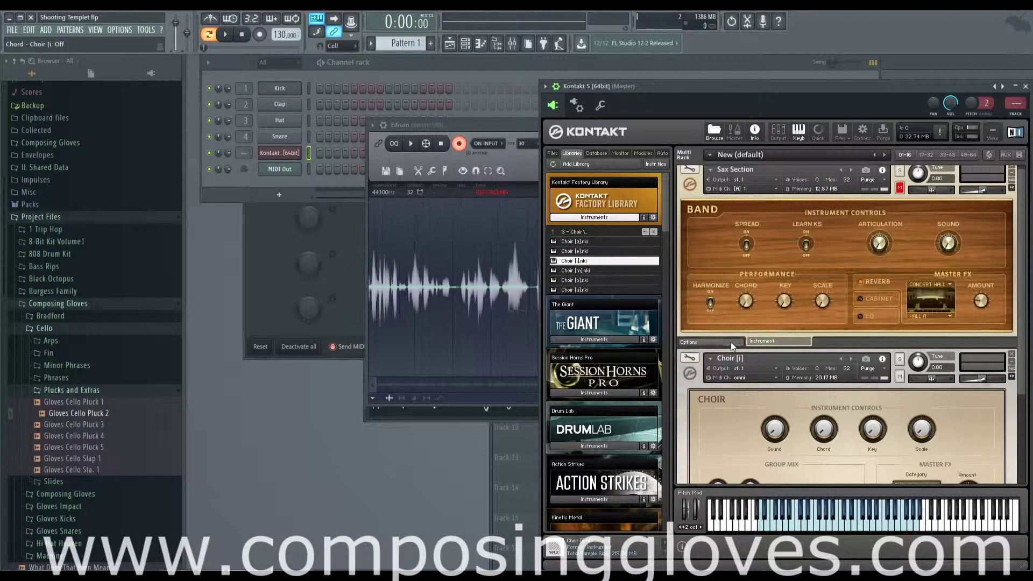
pyautogui.click(700, 342)
pyautogui.click(754, 343)
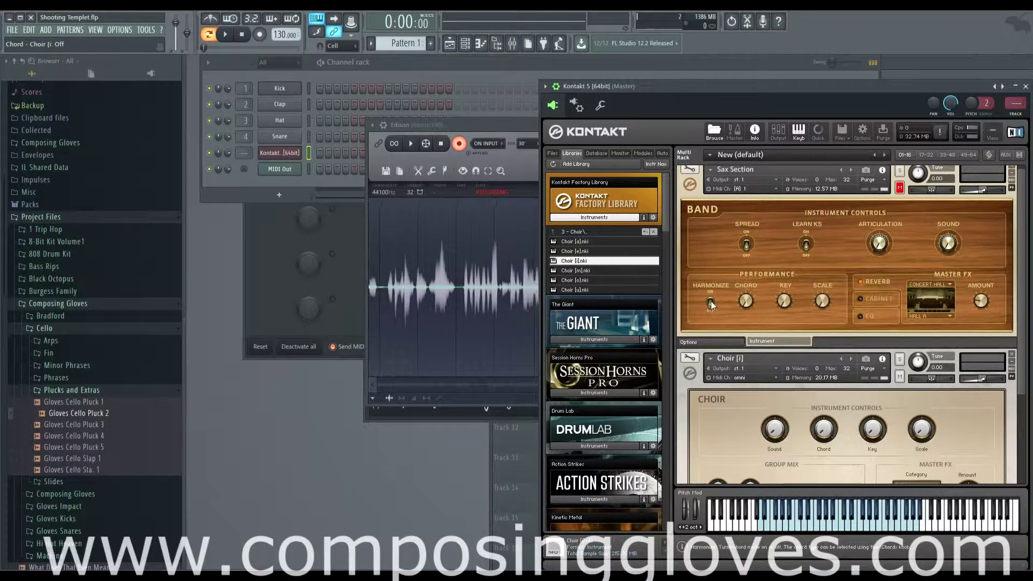
pyautogui.moveTo(746, 305); pyautogui.dragTo(784, 278)
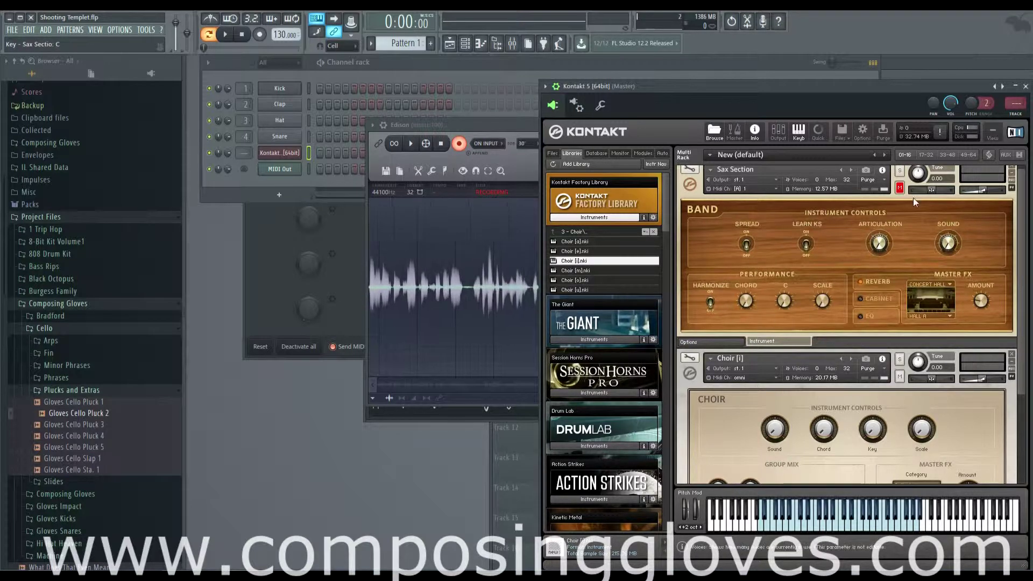
pyautogui.scroll(1, 778, 262)
# - Collapse and re-expand the Sax Section's instrument panel, leaving it expanded
pyautogui.click(689, 190)
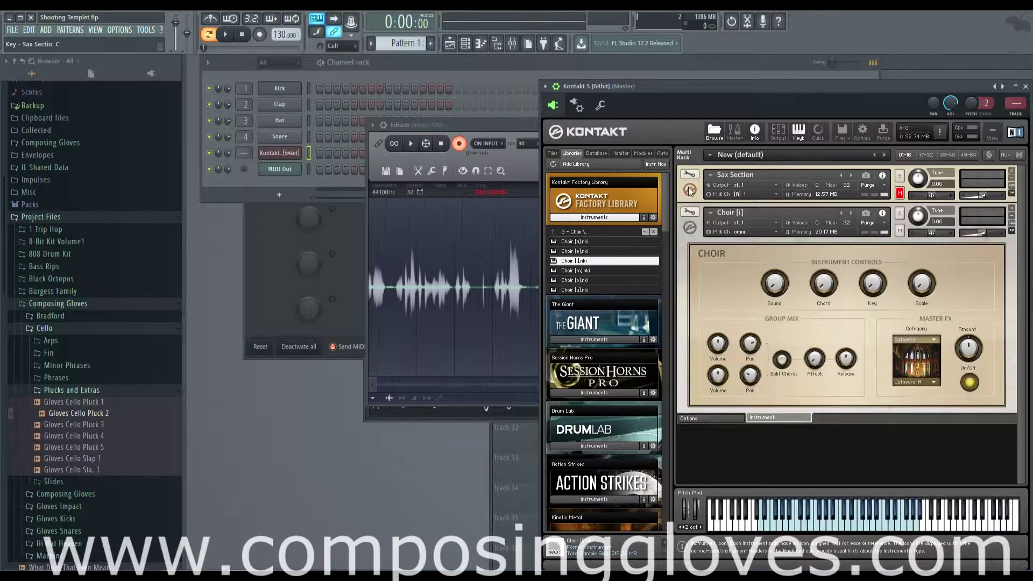
pyautogui.click(689, 190)
pyautogui.click(691, 190)
pyautogui.click(693, 191)
pyautogui.click(695, 191)
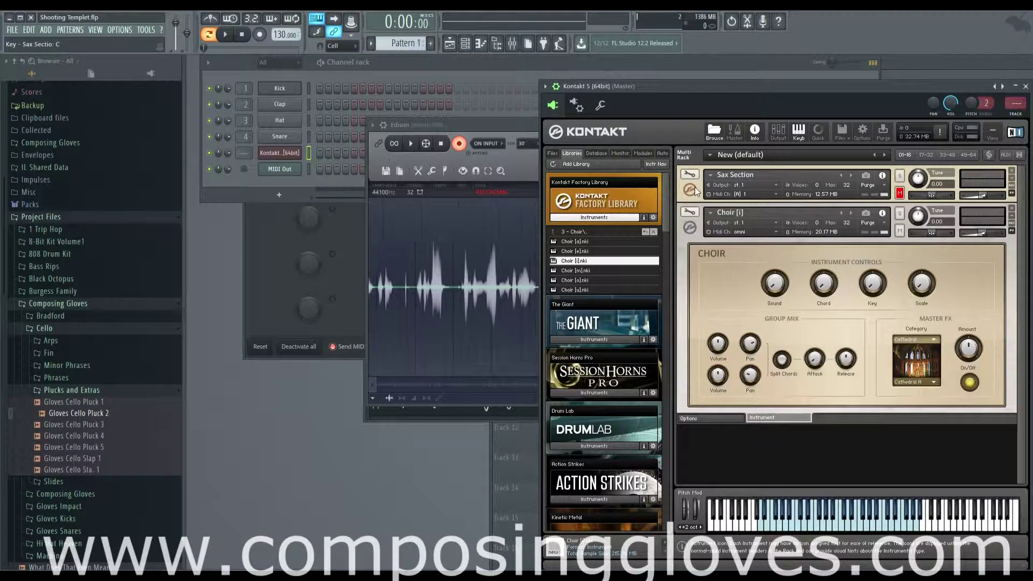
pyautogui.click(696, 191)
# - Enter the Sax Section's edit mode and return to the rack with its Band controls above Choir
pyautogui.click(689, 175)
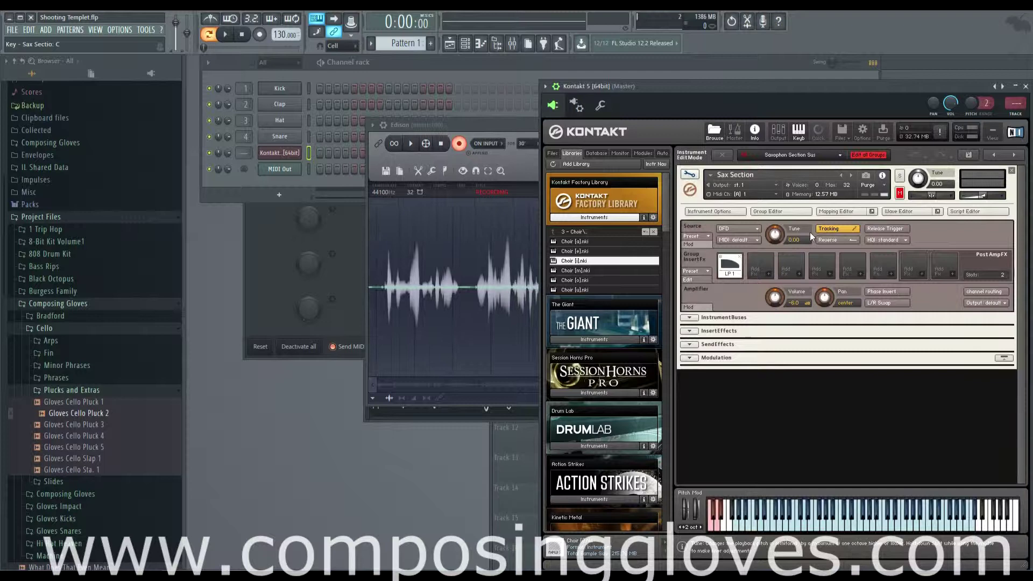
pyautogui.click(690, 188)
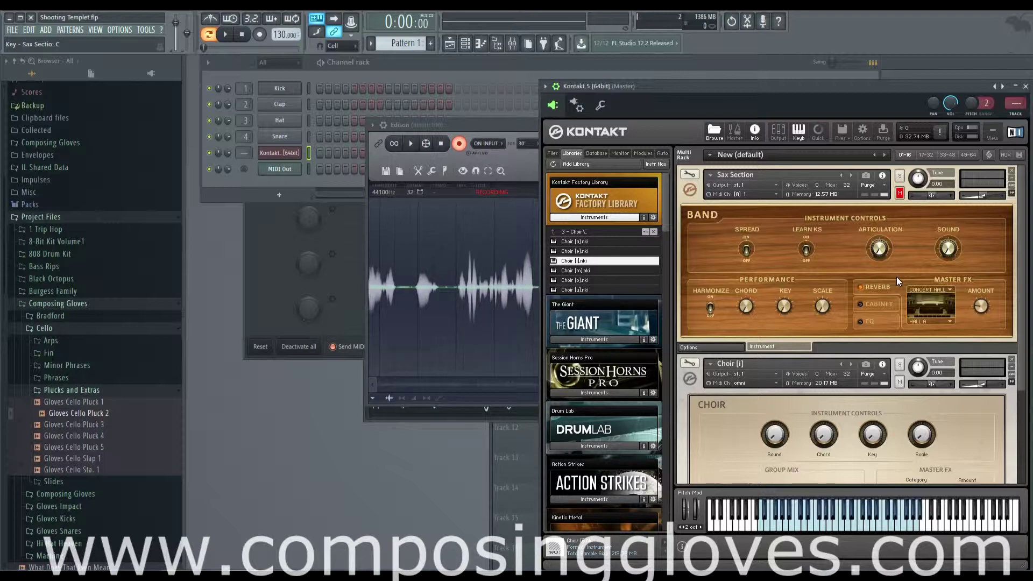
pyautogui.scroll(-1, 774, 378)
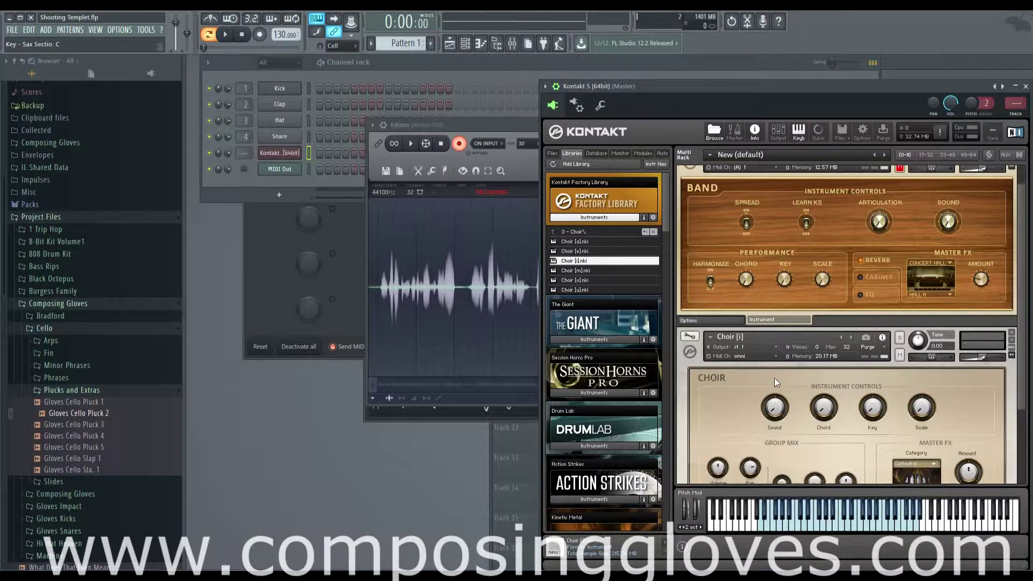
pyautogui.scroll(-1, 775, 379)
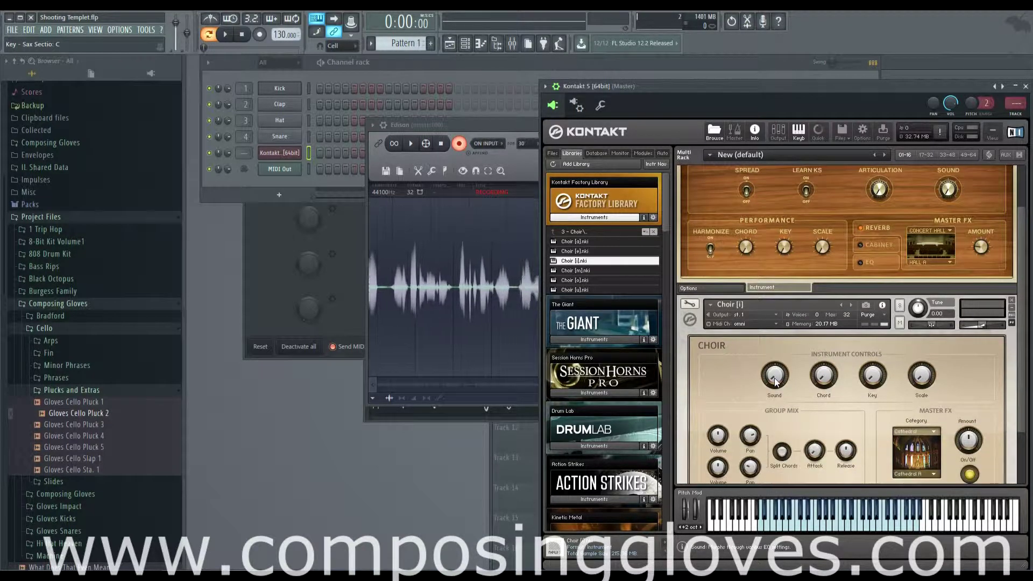
# - Remove Choir [i] and then Sax Section from the rack without saving, then go up to the Choir folder
pyautogui.click(1012, 301)
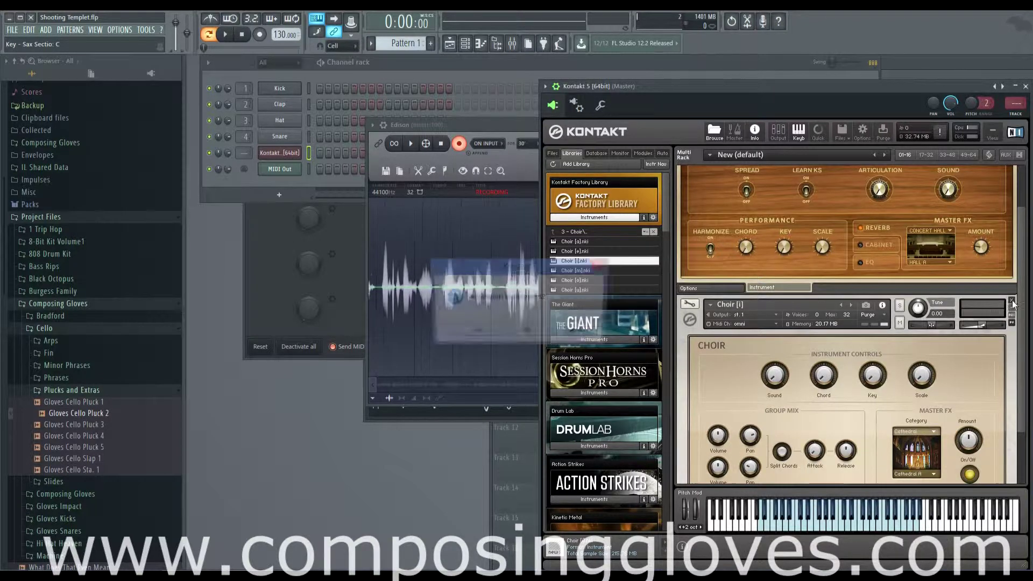
pyautogui.click(530, 334)
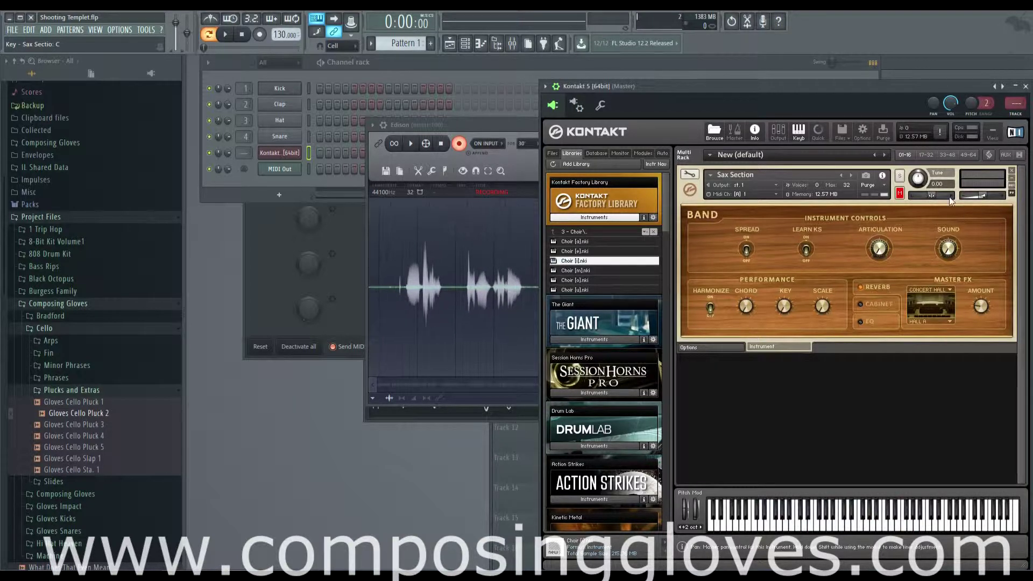
pyautogui.click(1011, 170)
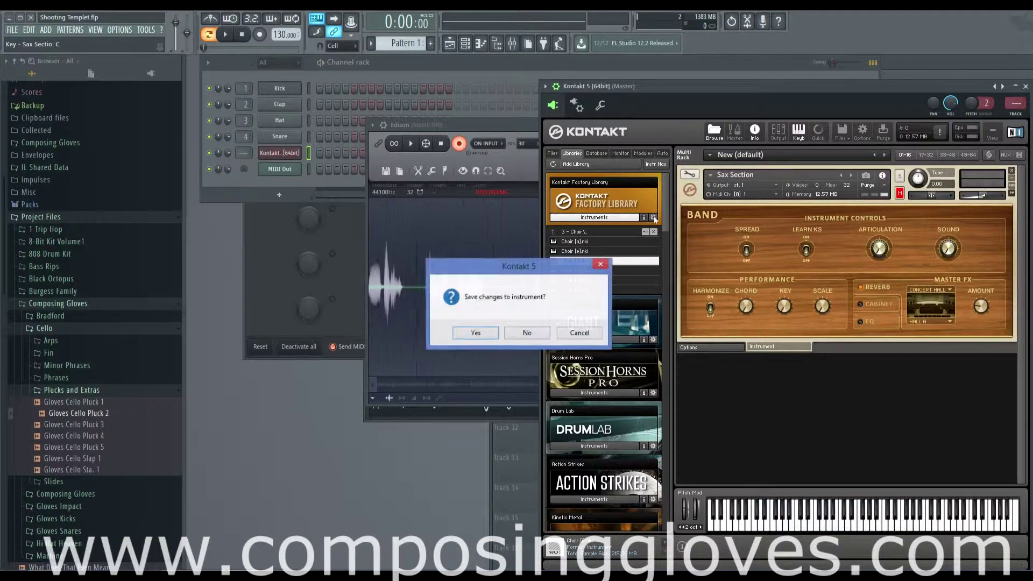
pyautogui.click(523, 334)
pyautogui.click(605, 235)
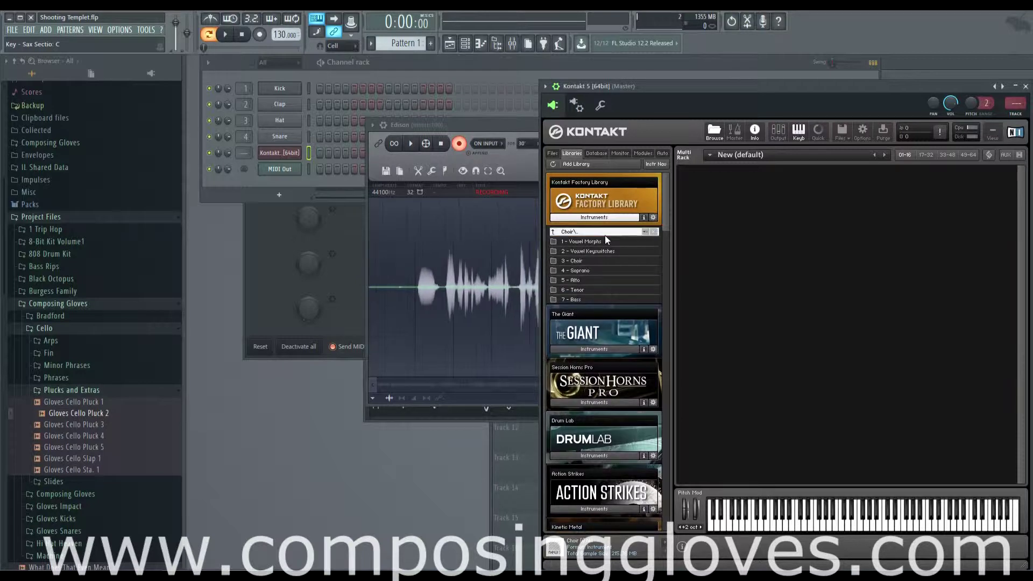
# - Load 700 Split Lead.nki from Vintage > Mini 700 and play a couple of test notes, including F4
pyautogui.click(605, 236)
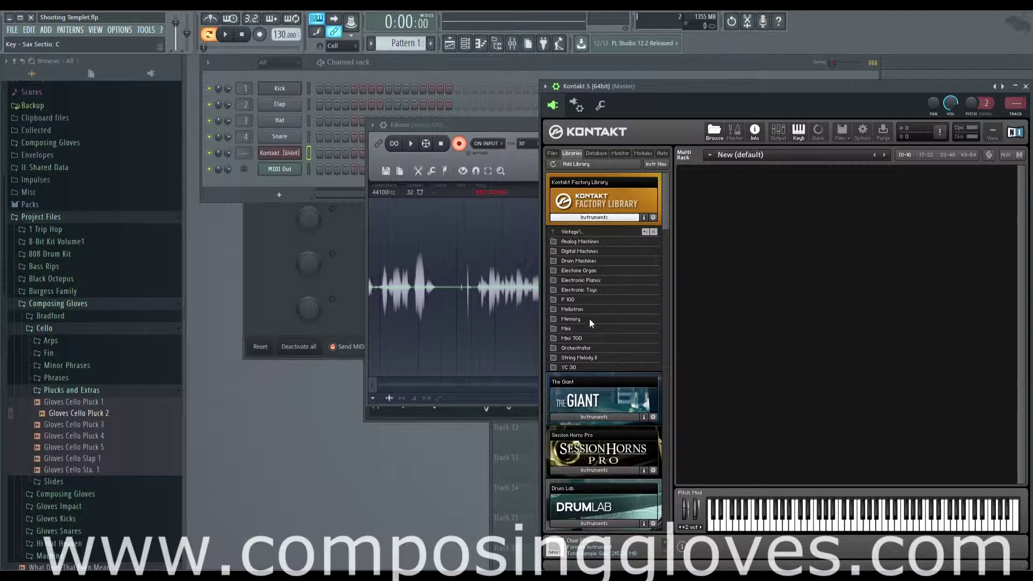
pyautogui.doubleClick(594, 338)
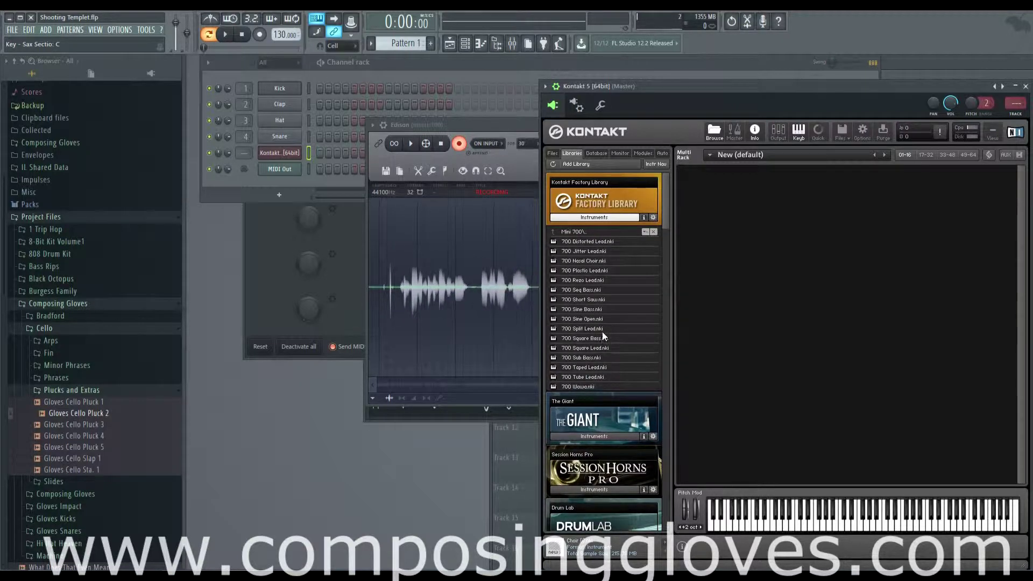
pyautogui.doubleClick(592, 328)
pyautogui.click(839, 524)
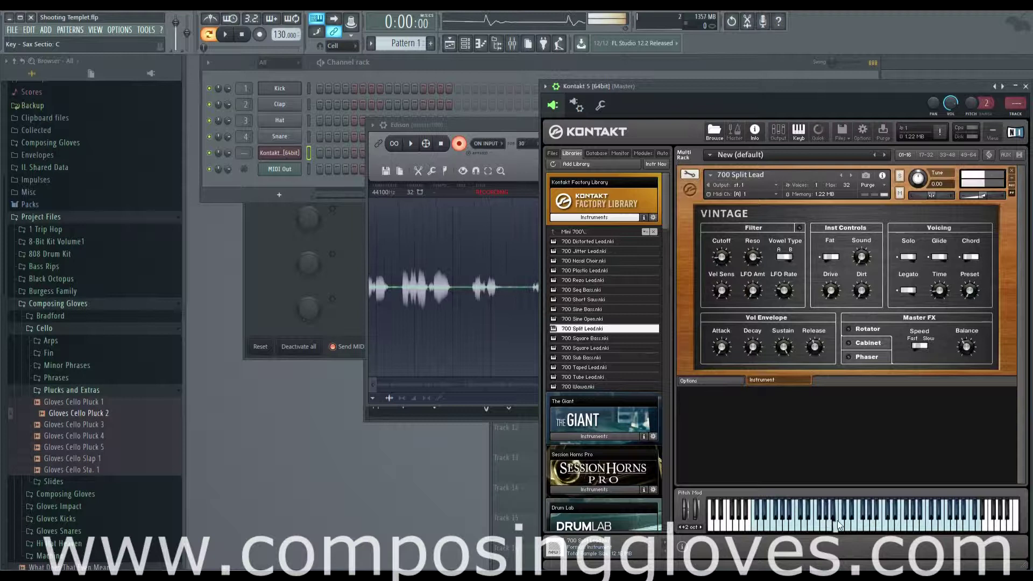
pyautogui.click(830, 522)
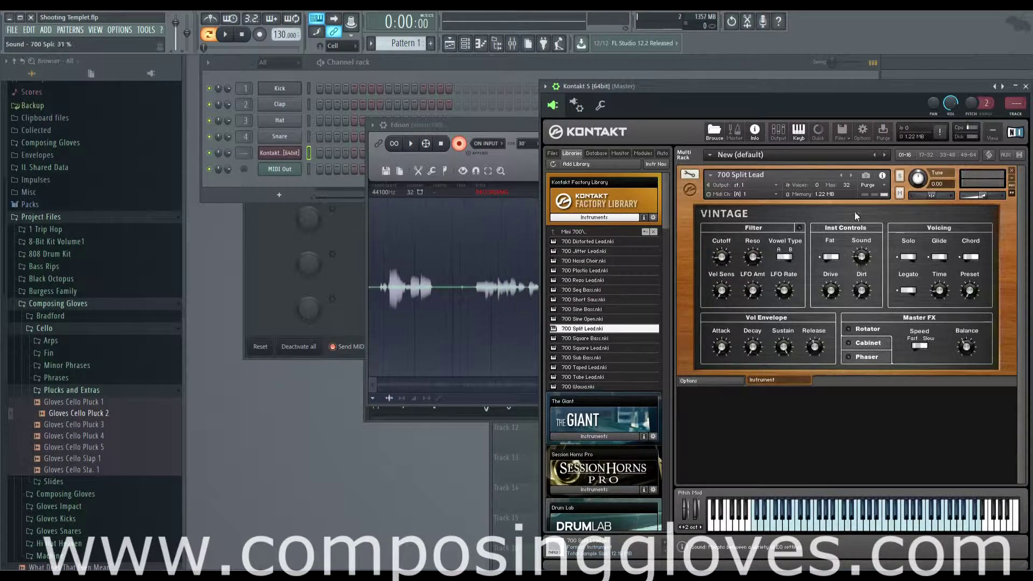
# - Open the Kontakt channel's piano roll and place the first note, E4
pyautogui.rightClick(279, 155)
pyautogui.click(351, 150)
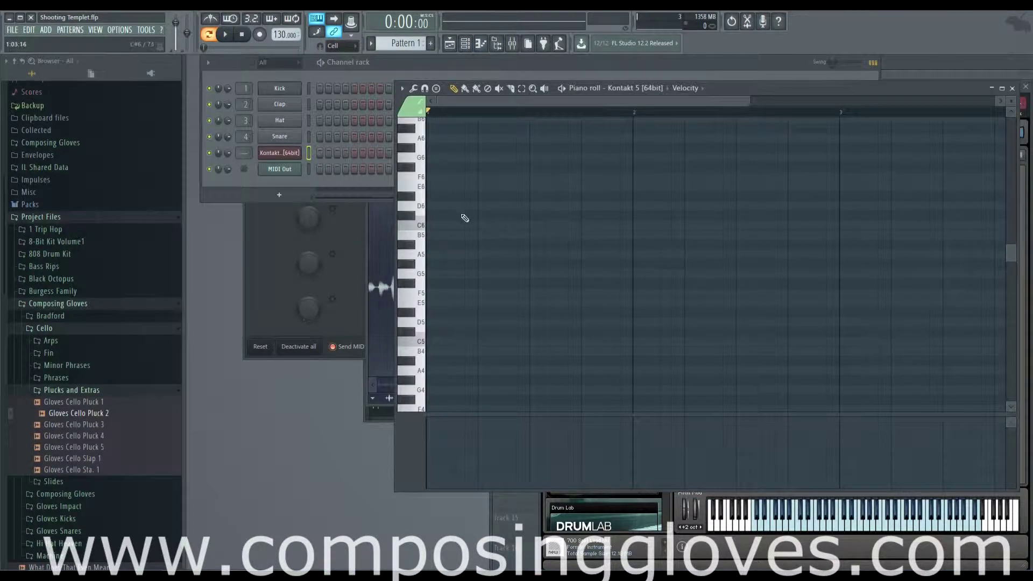
pyautogui.scroll(3, 466, 205)
pyautogui.click(444, 254)
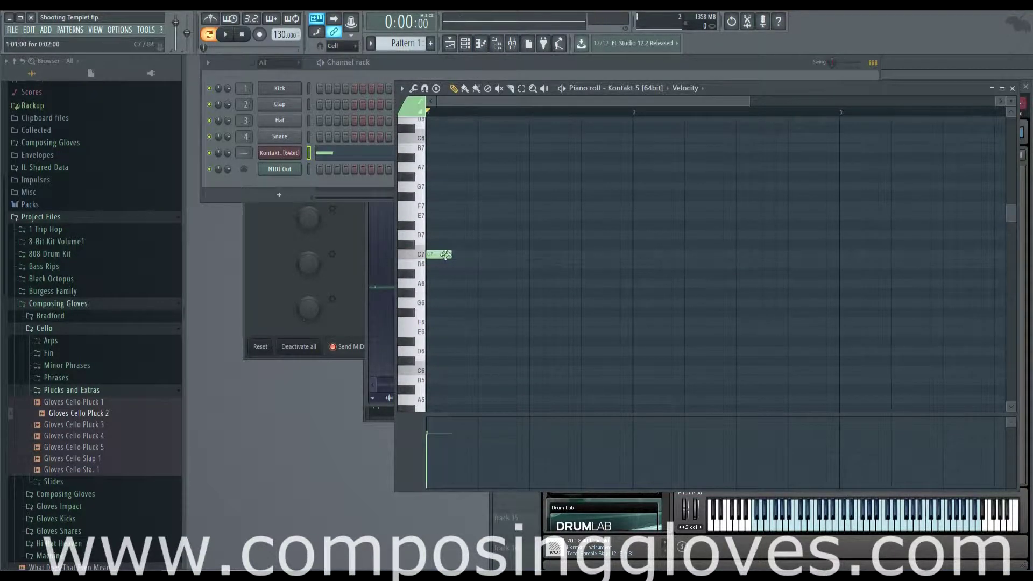
pyautogui.scroll(-2, 449, 183)
pyautogui.scroll(1, 447, 177)
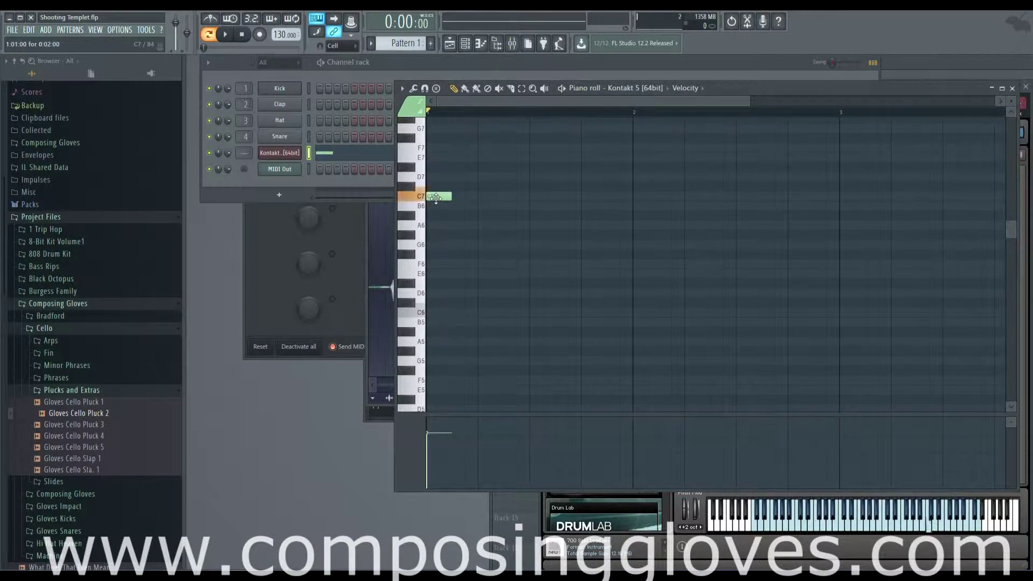
pyautogui.moveTo(436, 198); pyautogui.dragTo(439, 263)
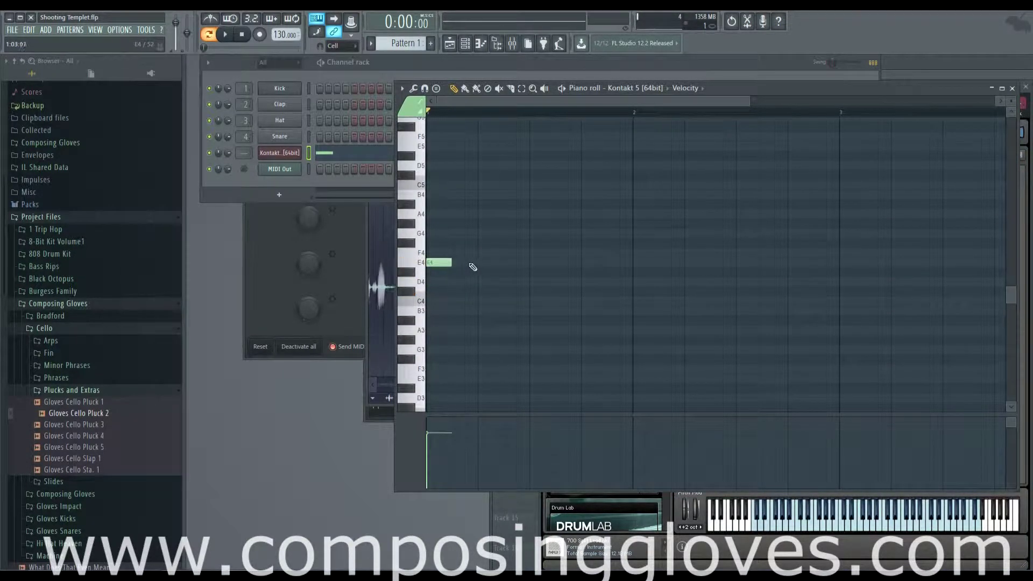
# - Add notes F4, G4, E4, C4 and F4, then play the melody back and stop
pyautogui.click(469, 253)
pyautogui.click(508, 233)
pyautogui.click(535, 263)
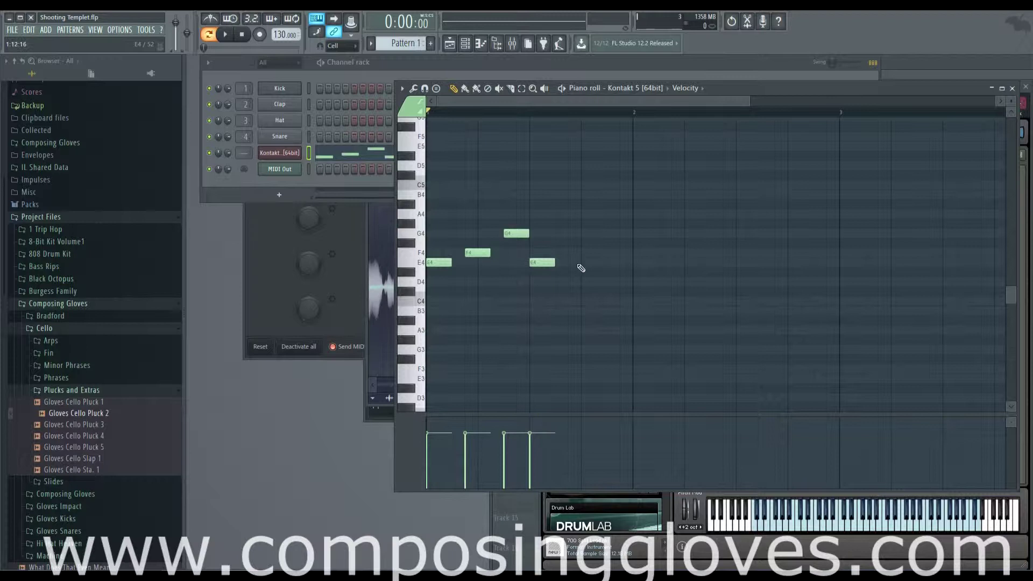
pyautogui.click(584, 301)
pyautogui.click(614, 253)
pyautogui.press('space')
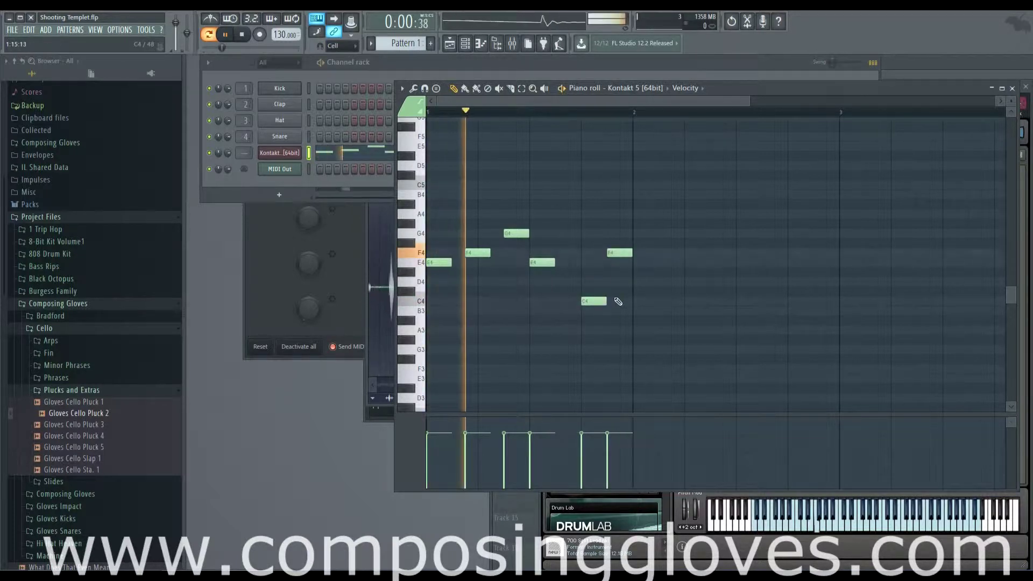
pyautogui.press('space')
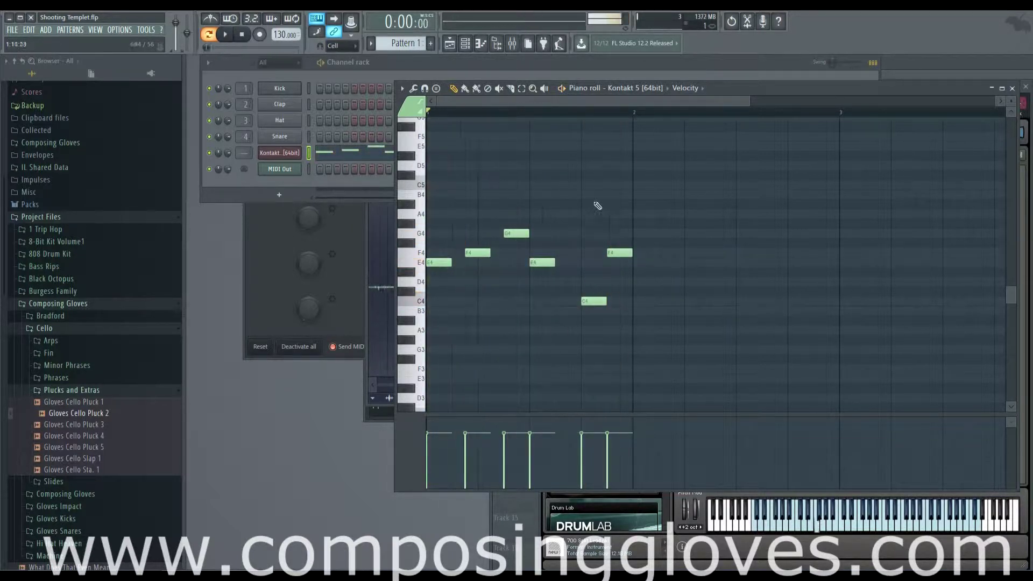
# - Place Pattern 1 at the start of Track 1, select bars 1–2, and bring the Kontakt panel forward
pyautogui.press('F5')
pyautogui.click(557, 97)
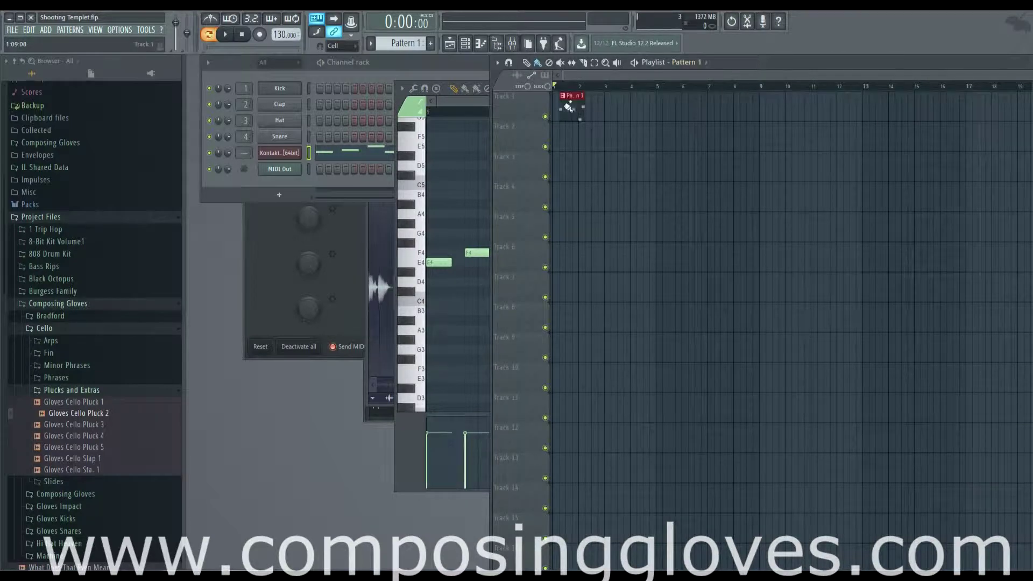
pyautogui.moveTo(561, 90); pyautogui.dragTo(576, 95)
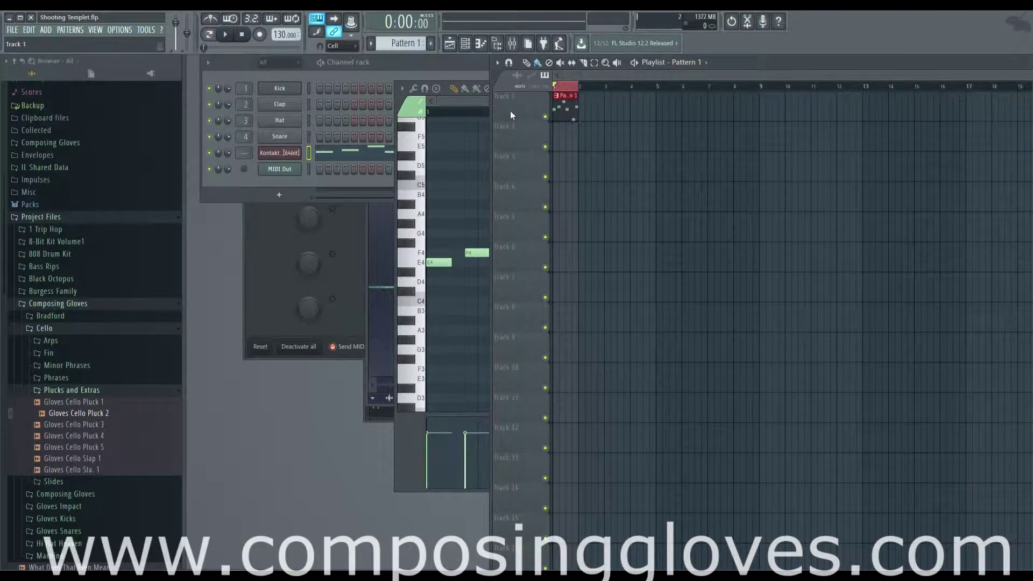
pyautogui.click(280, 152)
pyautogui.click(512, 43)
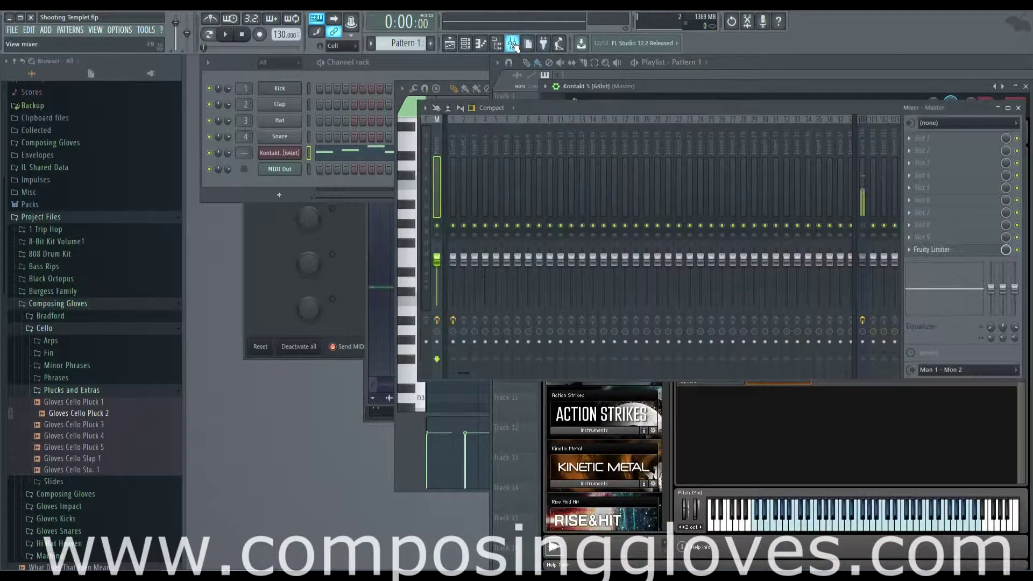
pyautogui.click(867, 464)
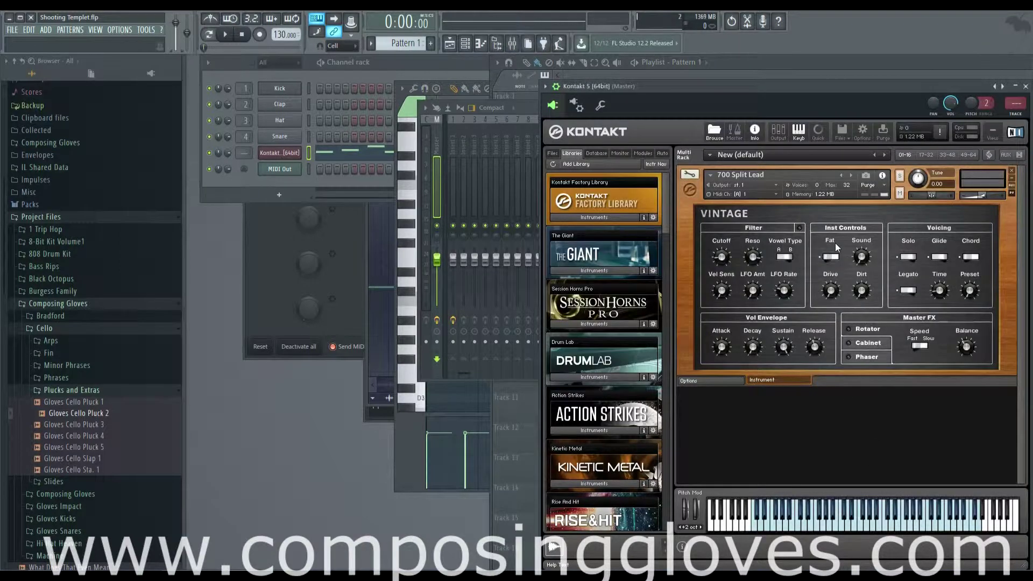
# - Inspect the Drive knob's Learn MIDI CC# Automation menu twice, closing it without changes
pyautogui.rightClick(831, 293)
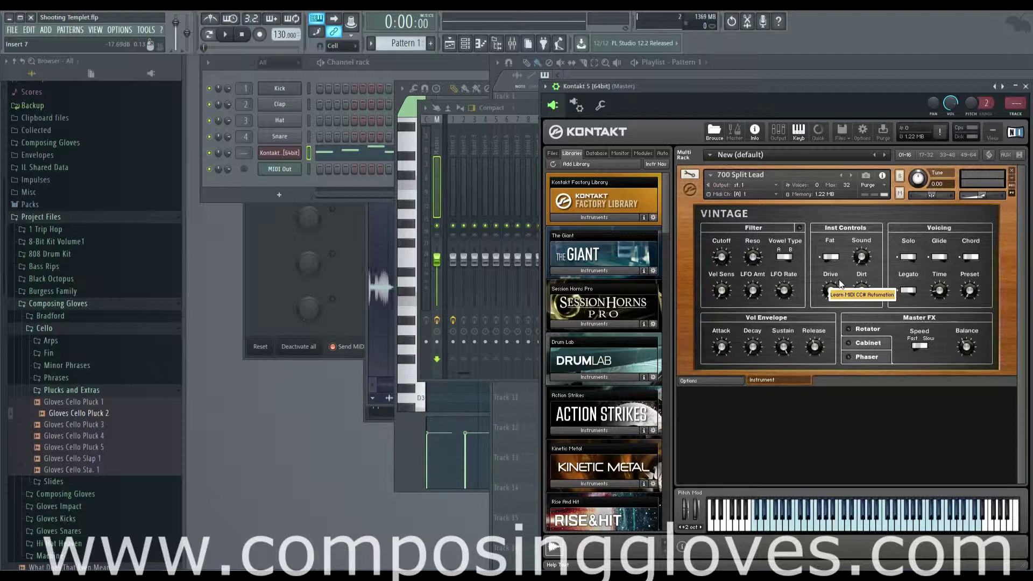
pyautogui.click(840, 284)
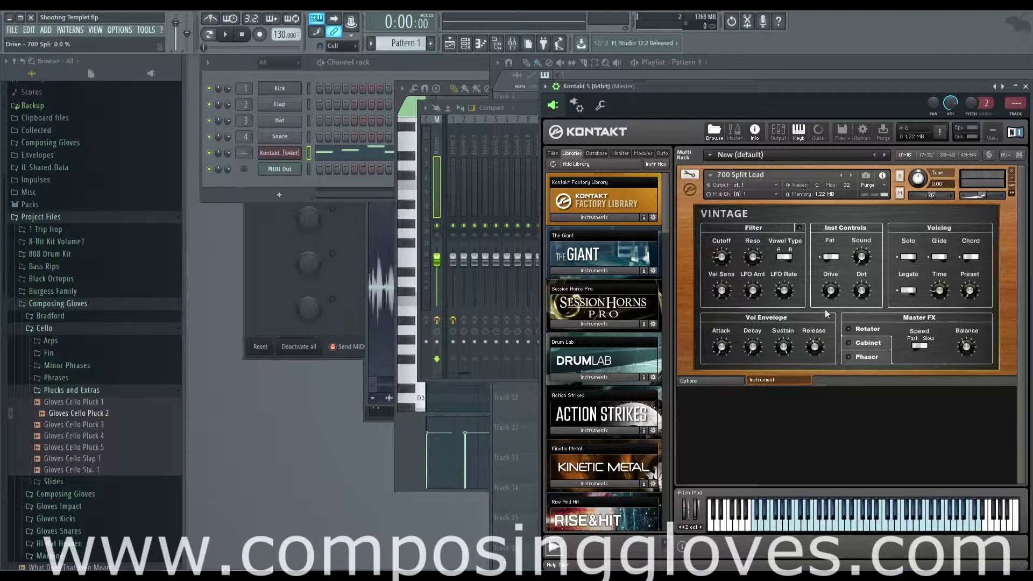
pyautogui.rightClick(832, 295)
pyautogui.click(835, 291)
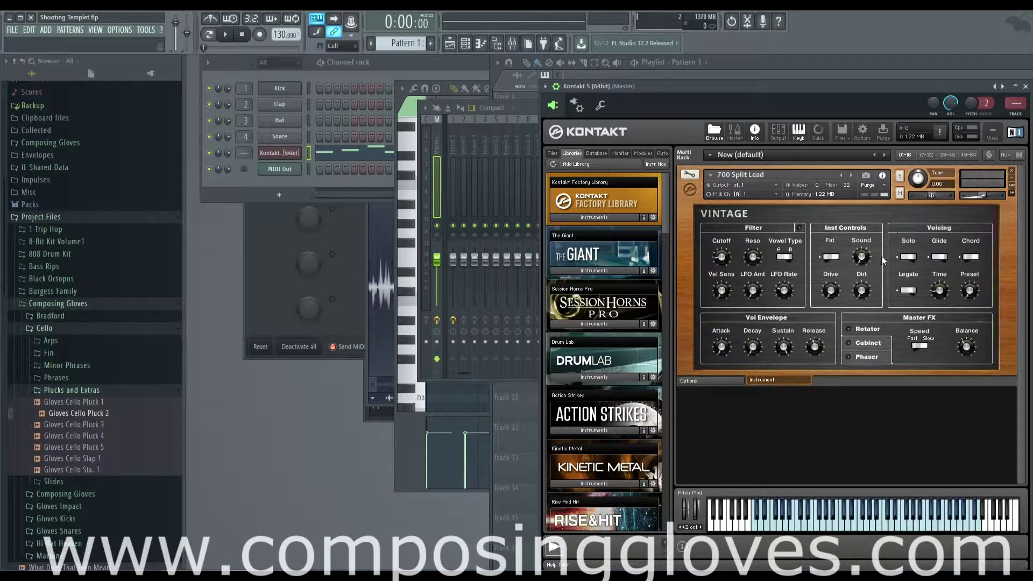
# - List Kontakt's parameters in FL Studio's browser using the plugin options' Browse parameters
pyautogui.click(545, 86)
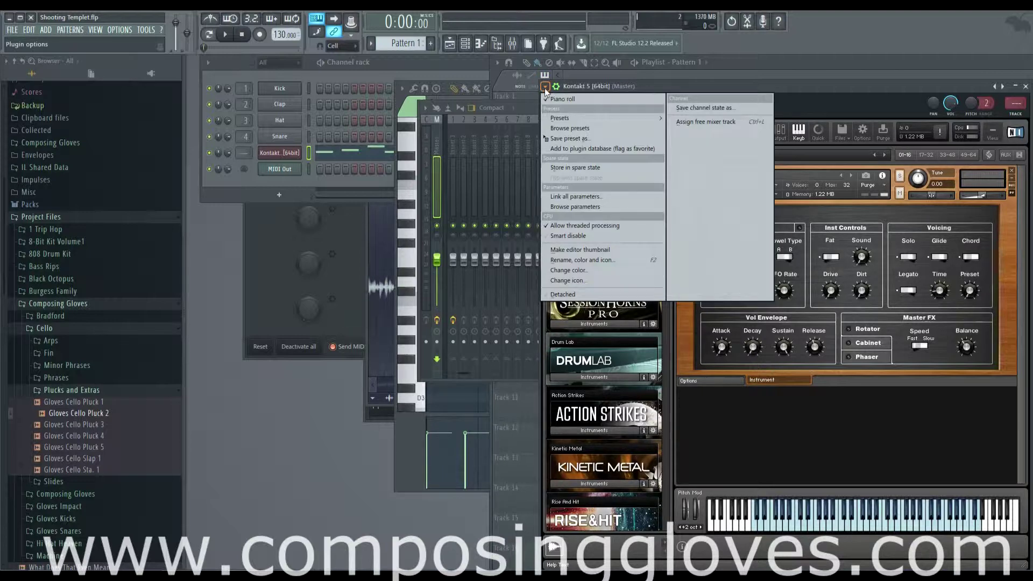
pyautogui.click(809, 240)
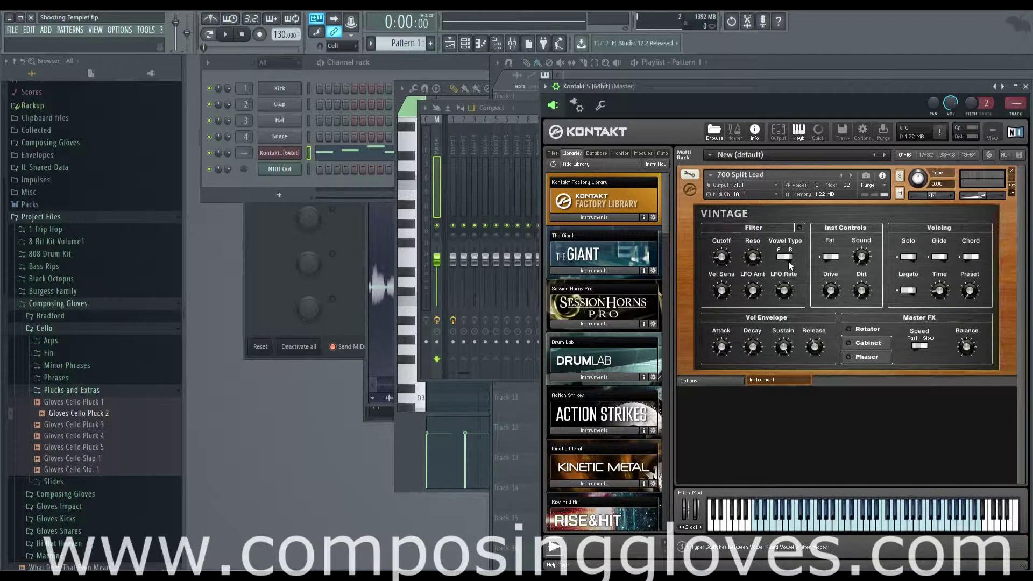
pyautogui.click(544, 86)
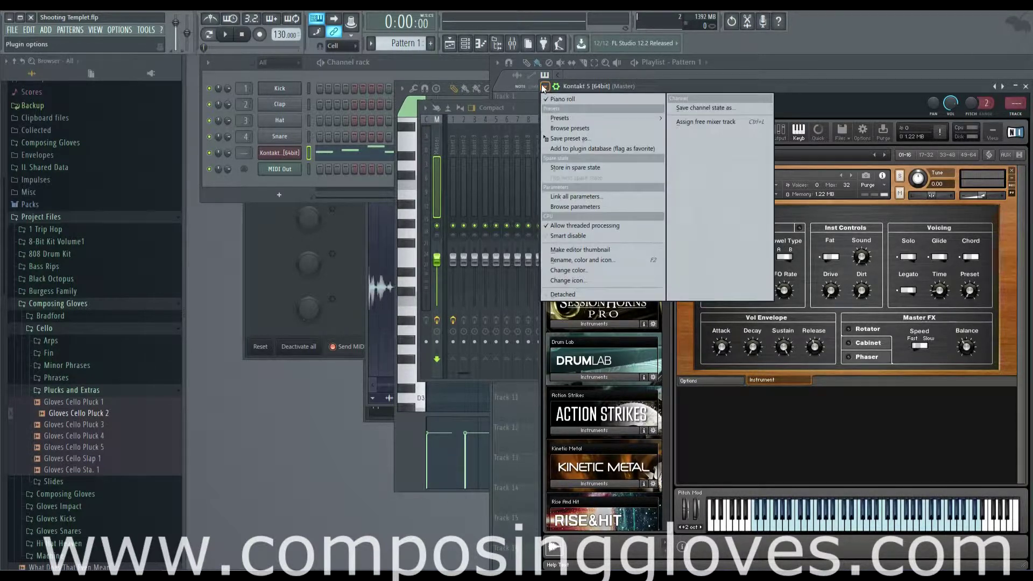
pyautogui.click(624, 207)
pyautogui.moveTo(74, 258); pyautogui.dragTo(90, 341)
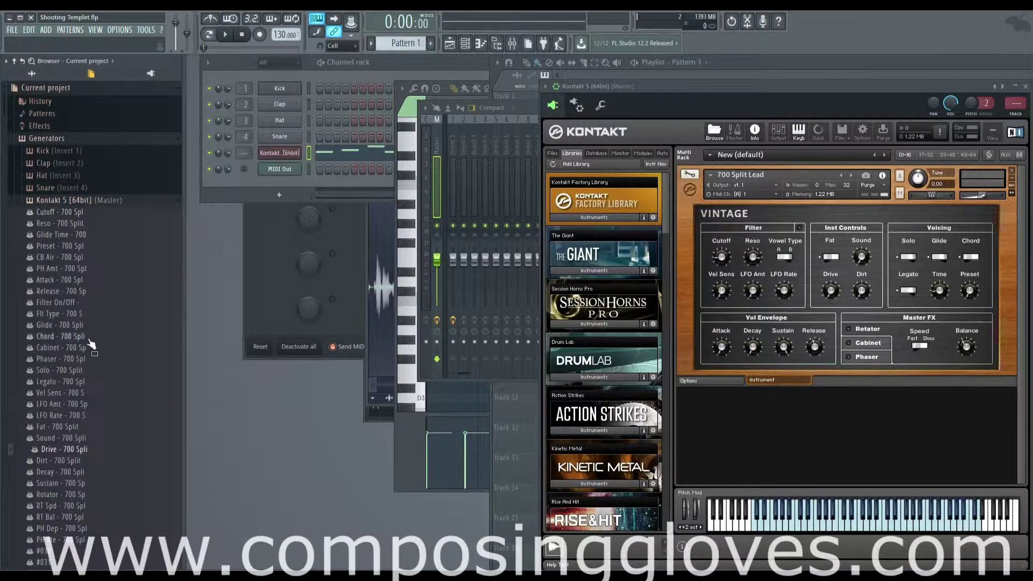
pyautogui.moveTo(91, 526); pyautogui.dragTo(144, 478)
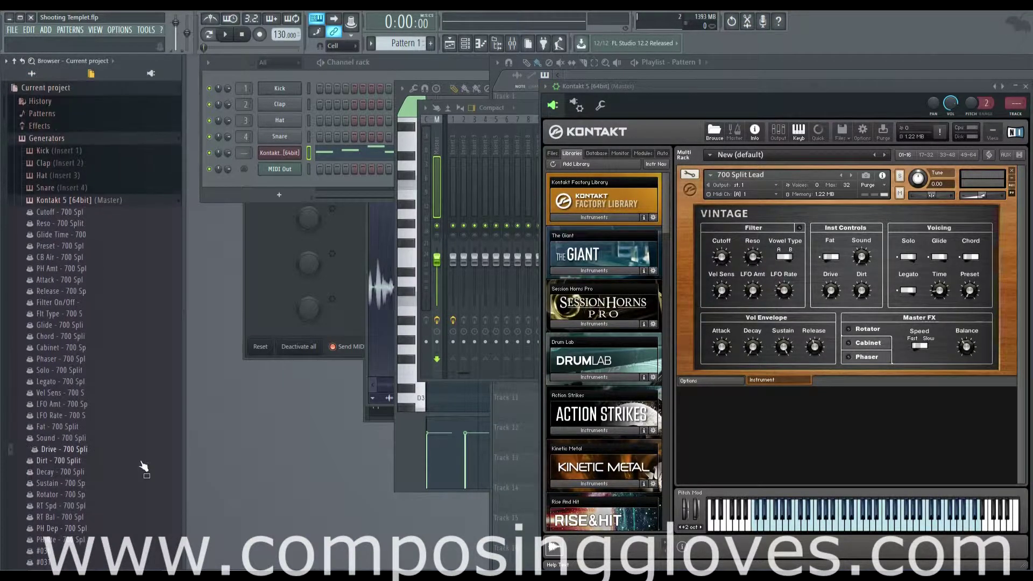
pyautogui.scroll(-7, 141, 468)
pyautogui.scroll(-20, 140, 464)
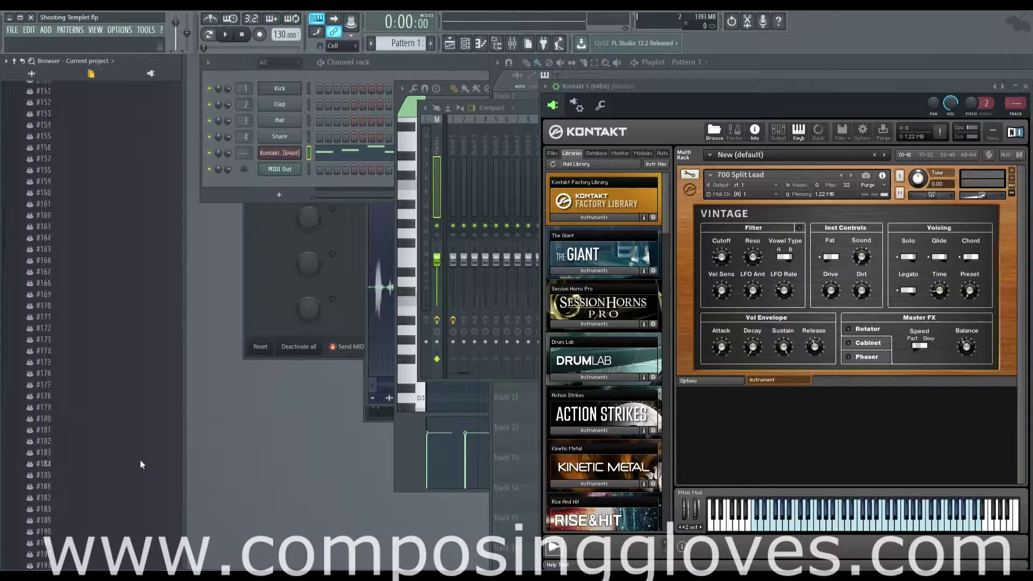
pyautogui.scroll(20, 140, 460)
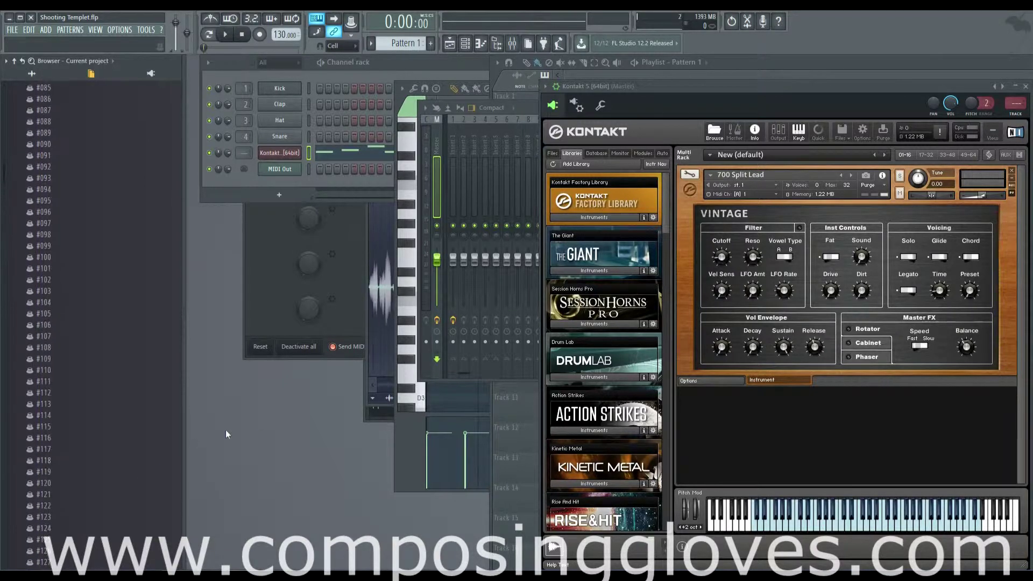
# - Touch Cutoff, LFO Amt and Drive, then create an automation clip for Drive
pyautogui.click(722, 259)
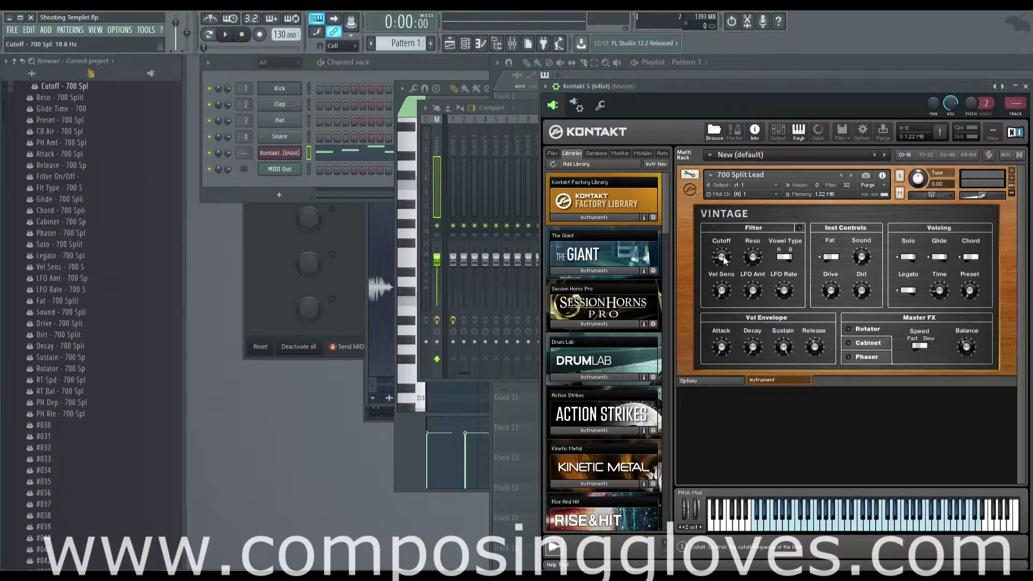
pyautogui.click(752, 290)
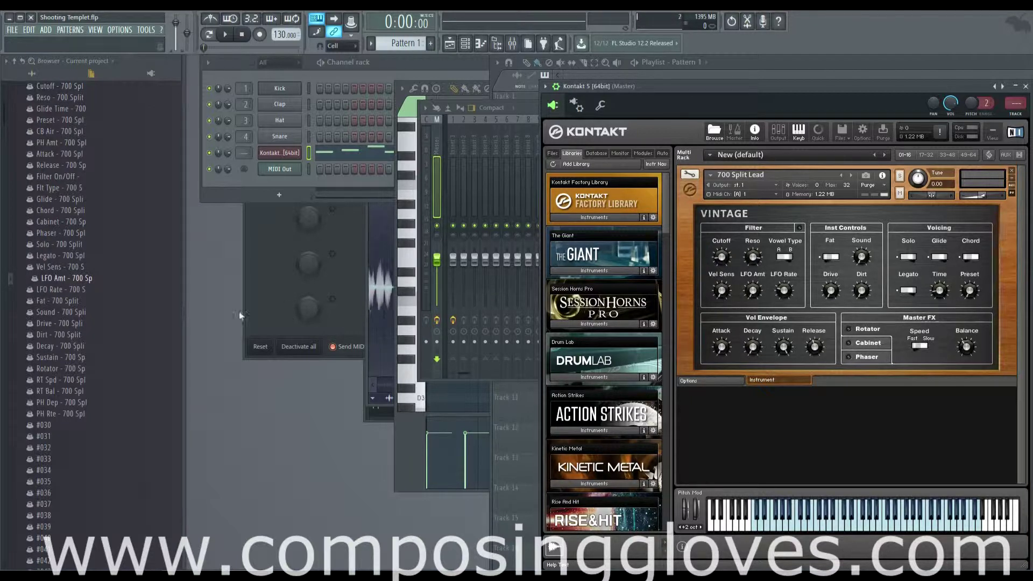
pyautogui.click(832, 272)
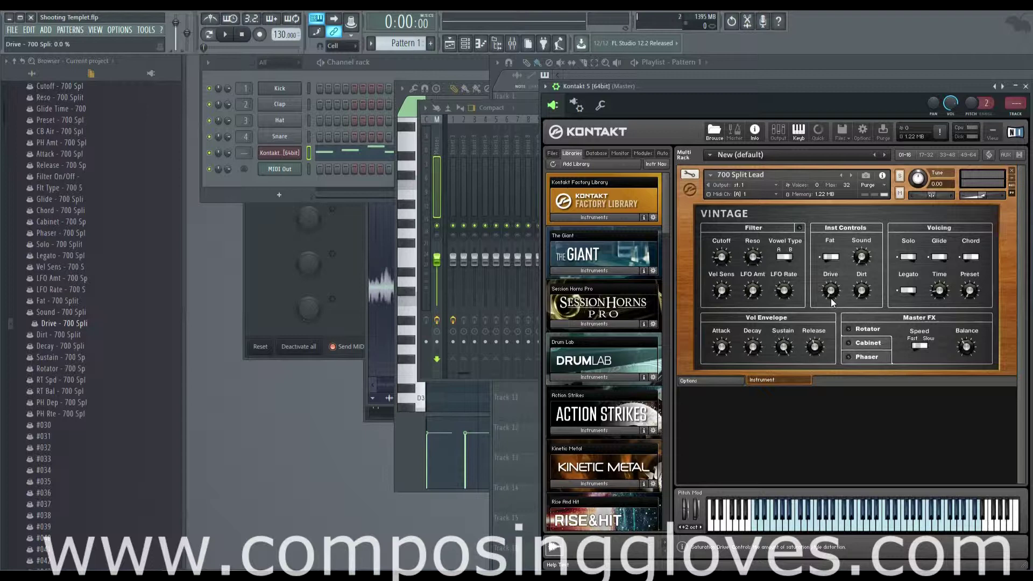
pyautogui.rightClick(81, 327)
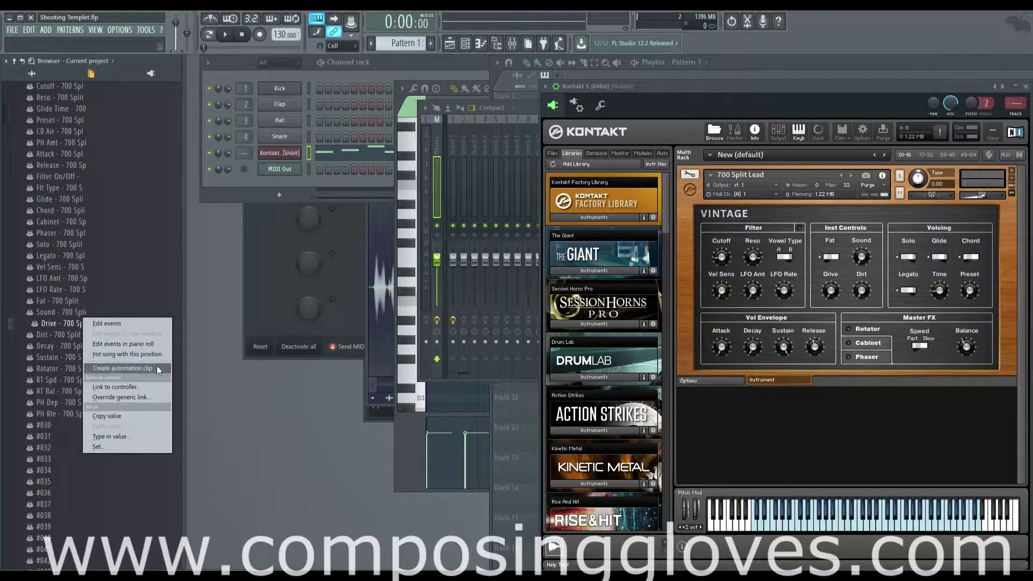
pyautogui.click(129, 369)
# - Create an automation clip for the Dirt parameter and bring up the Playlist
pyautogui.click(547, 94)
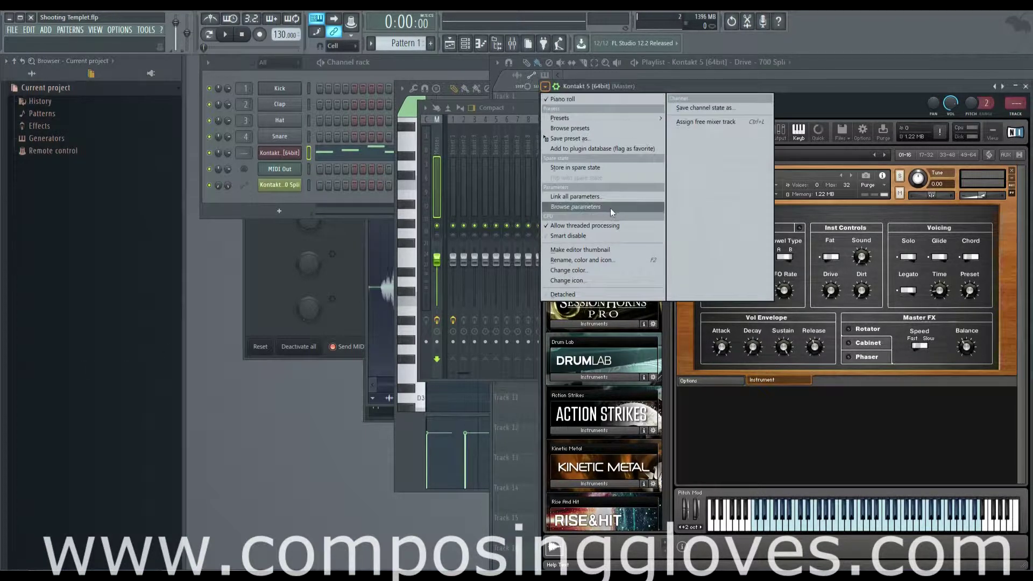
pyautogui.click(613, 209)
pyautogui.click(861, 294)
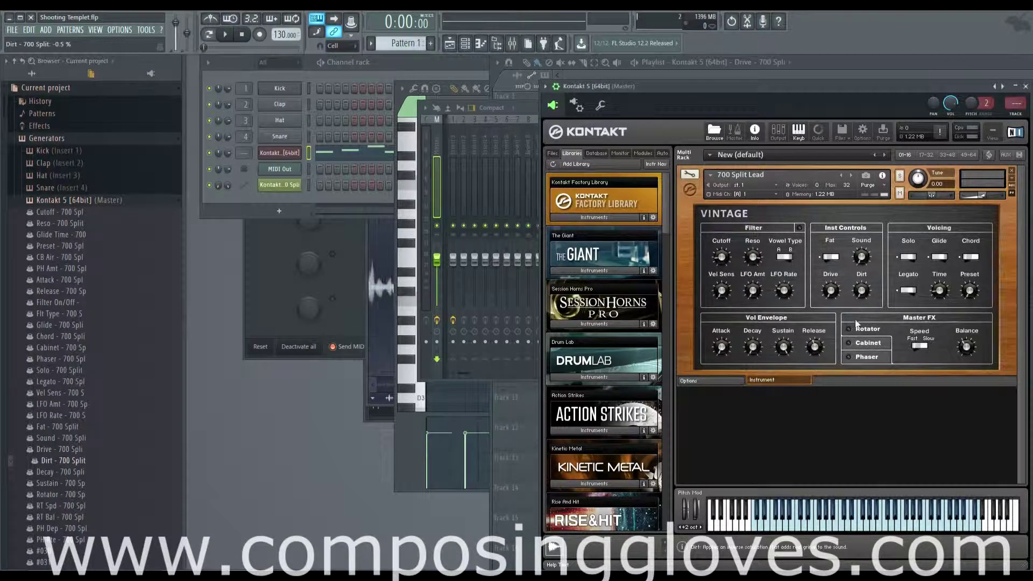
pyautogui.rightClick(70, 456)
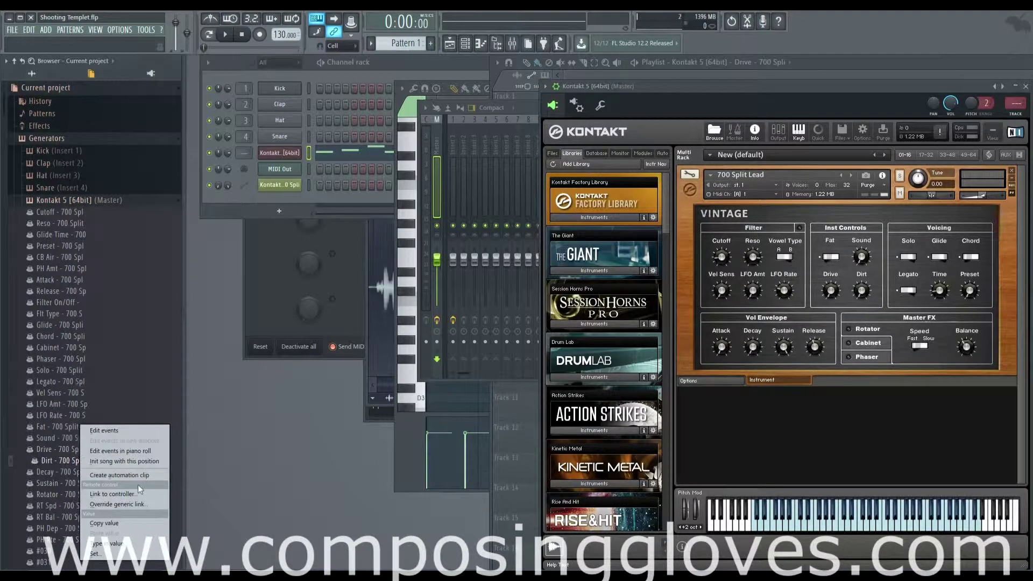
pyautogui.click(138, 478)
pyautogui.click(640, 80)
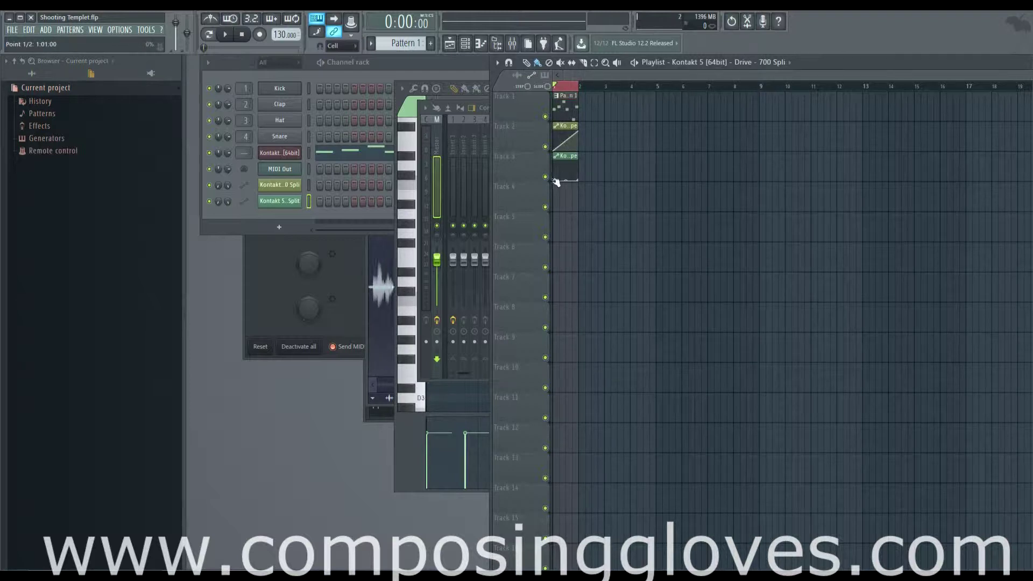
# - Try reshaping the Dirt and Drive automation envelopes while playing them back
pyautogui.moveTo(556, 183); pyautogui.dragTo(555, 157)
pyautogui.press('space')
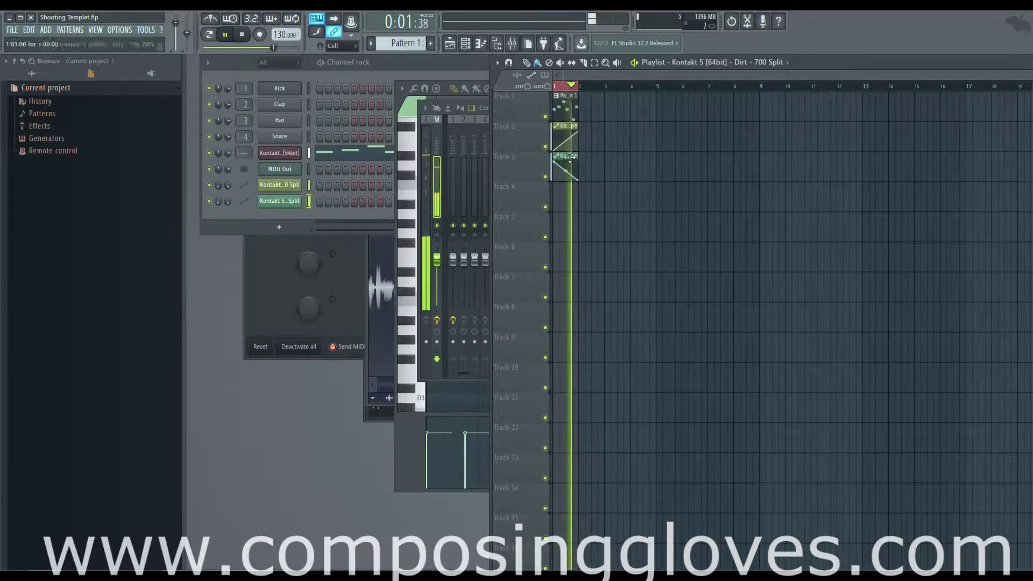
pyautogui.moveTo(577, 132)
pyautogui.mouseDown()
pyautogui.moveTo(580, 151)
pyautogui.moveTo(578, 132)
pyautogui.mouseUp()
pyautogui.press('space')
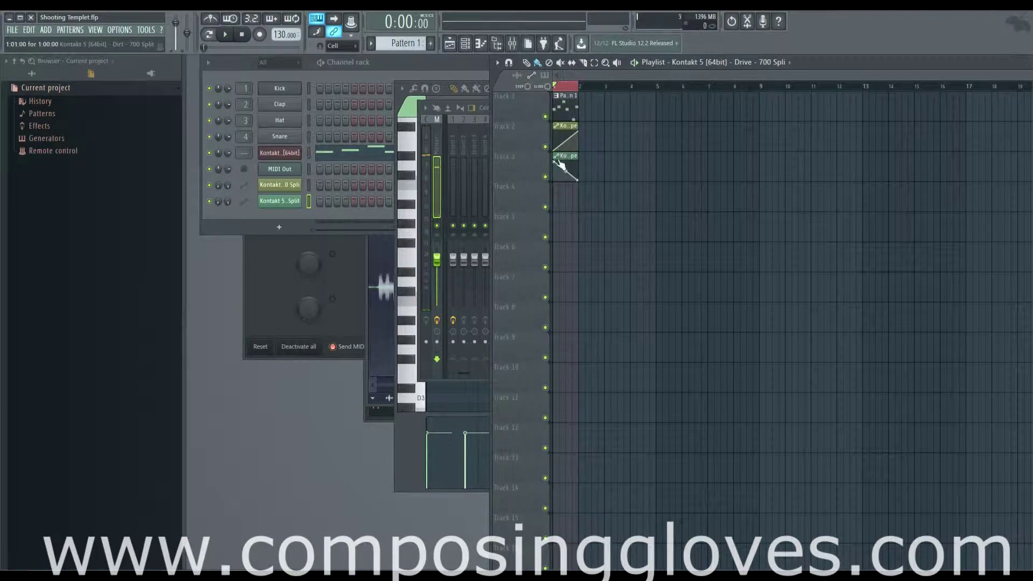
# - Extend Pattern 1 and both automation clips to bar 3, make Track 3 rise, and play
pyautogui.click(574, 165)
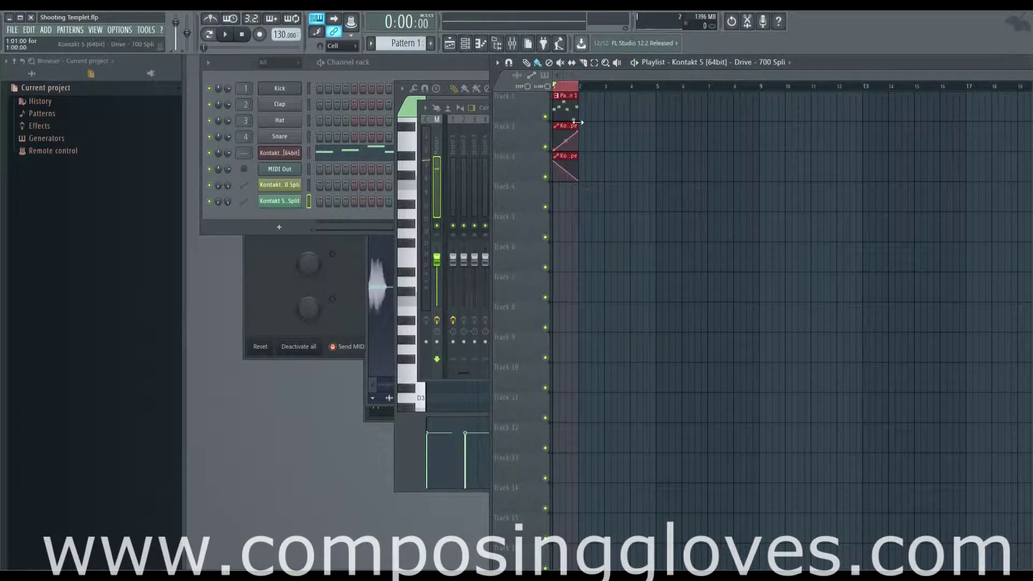
pyautogui.moveTo(577, 127); pyautogui.dragTo(608, 132)
pyautogui.moveTo(551, 162); pyautogui.dragTo(607, 159)
pyautogui.press('space')
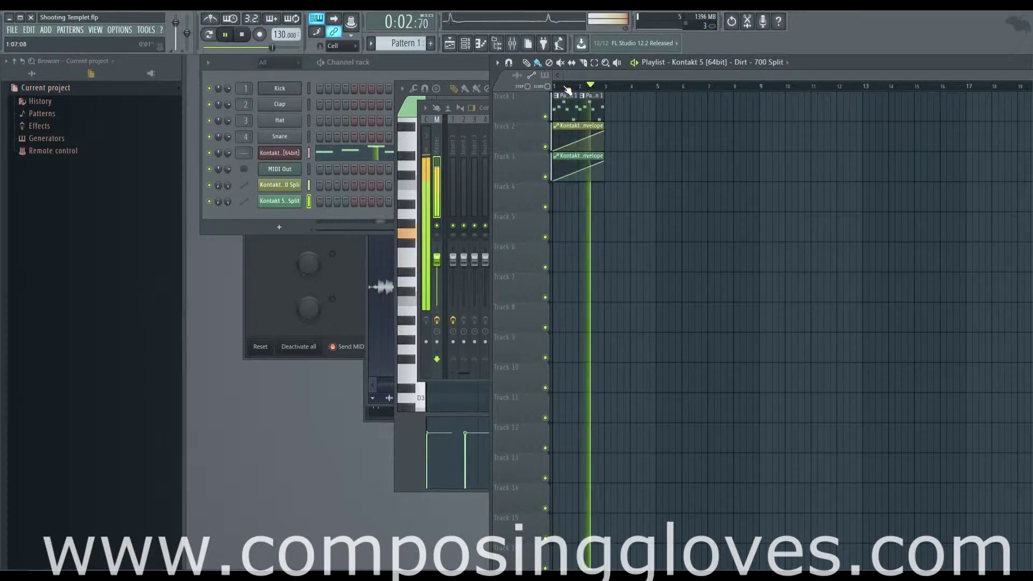
# - Reopen the 700 Split Lead Kontakt window, audition the automation, and shift the window left
pyautogui.press('space')
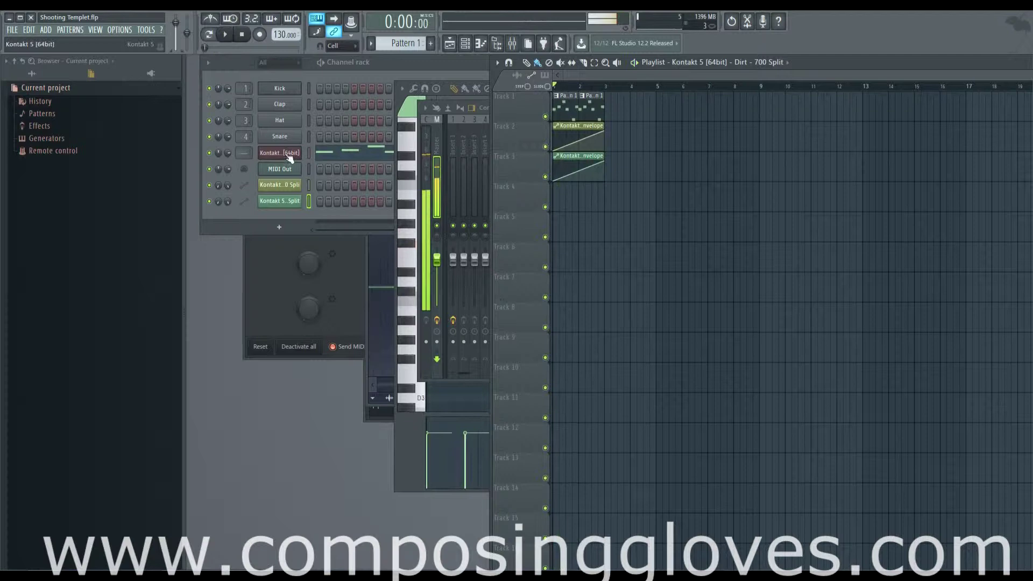
pyautogui.click(292, 154)
pyautogui.press('space')
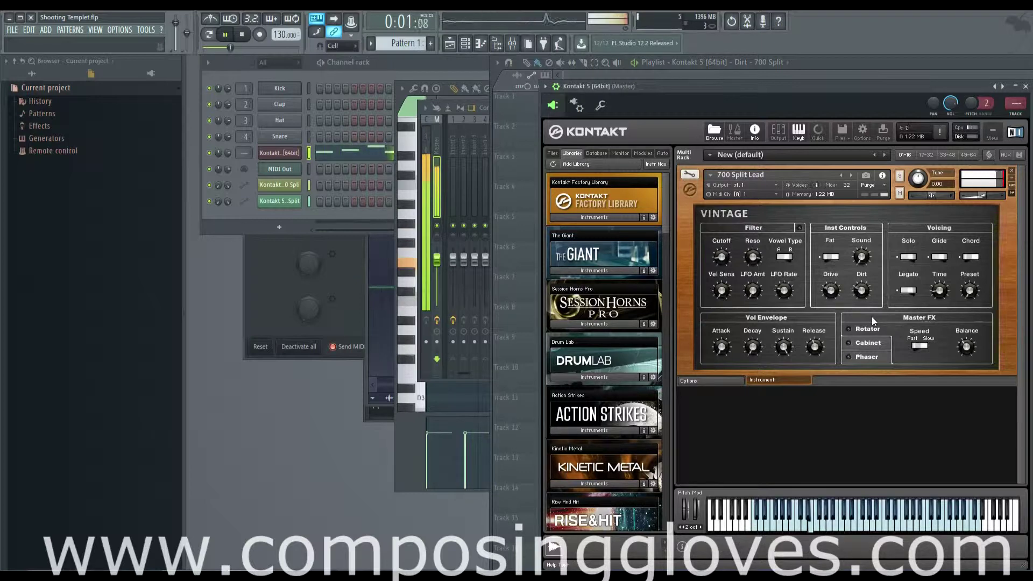
pyautogui.press('space')
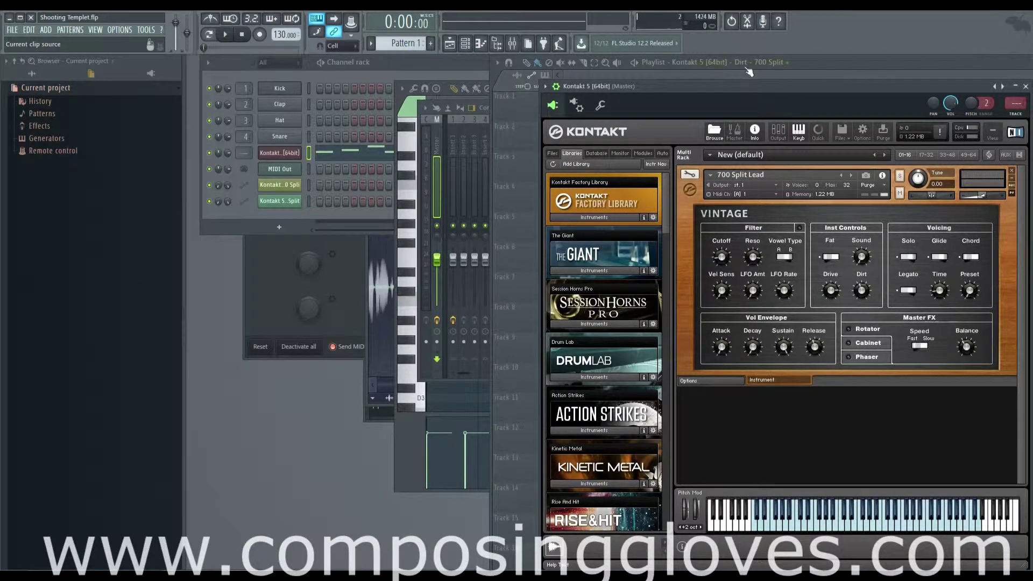
pyautogui.moveTo(755, 86); pyautogui.dragTo(634, 83)
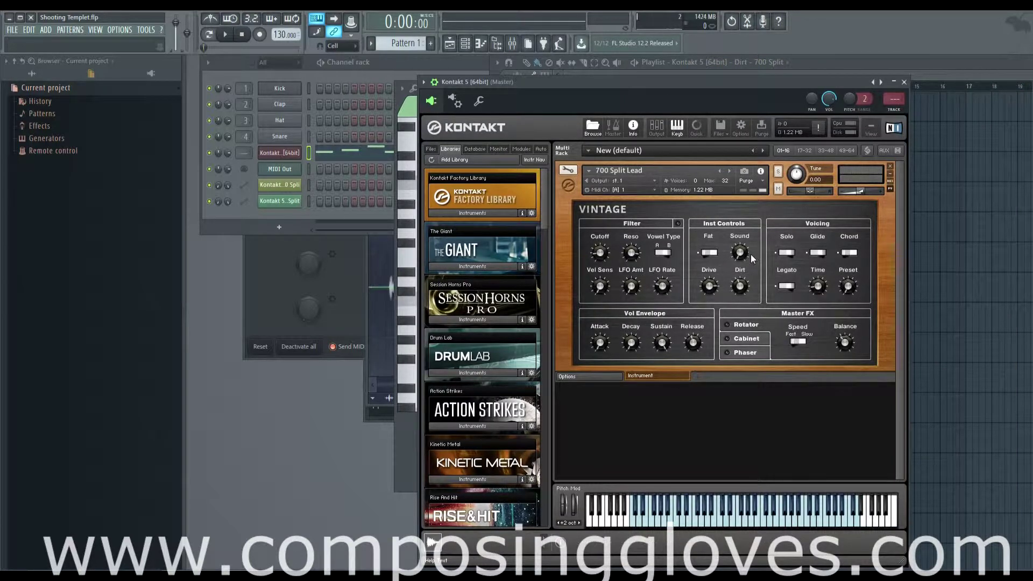
# - Glance at the instrument's Options page, then expand the Factory Library's top folders
pyautogui.click(590, 379)
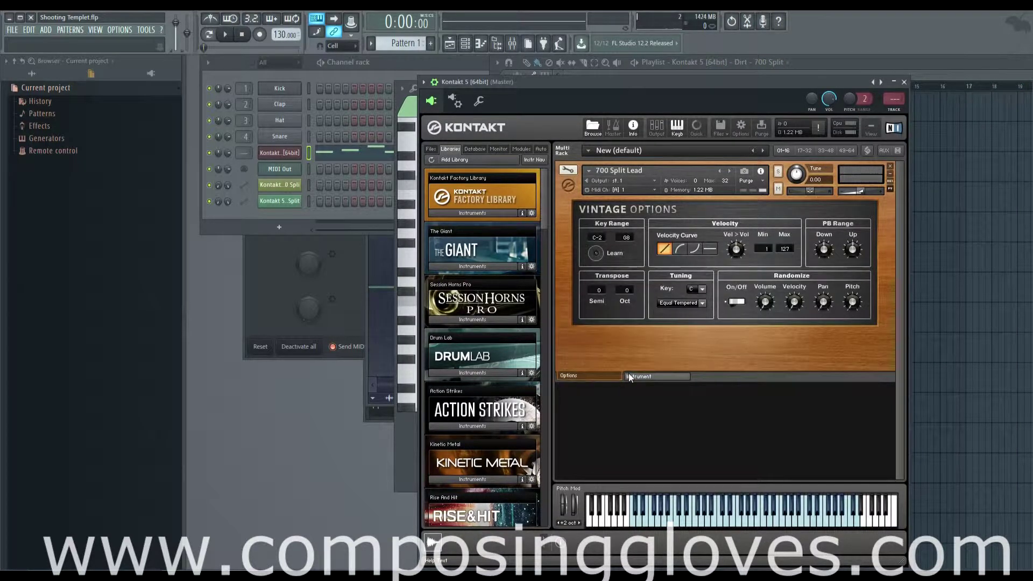
pyautogui.click(643, 375)
pyautogui.click(442, 201)
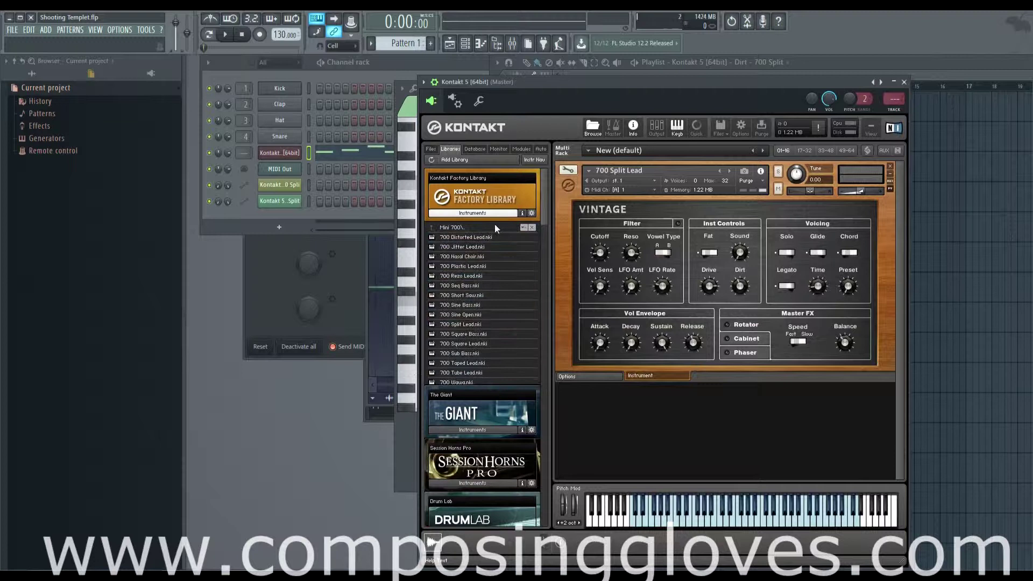
pyautogui.click(491, 227)
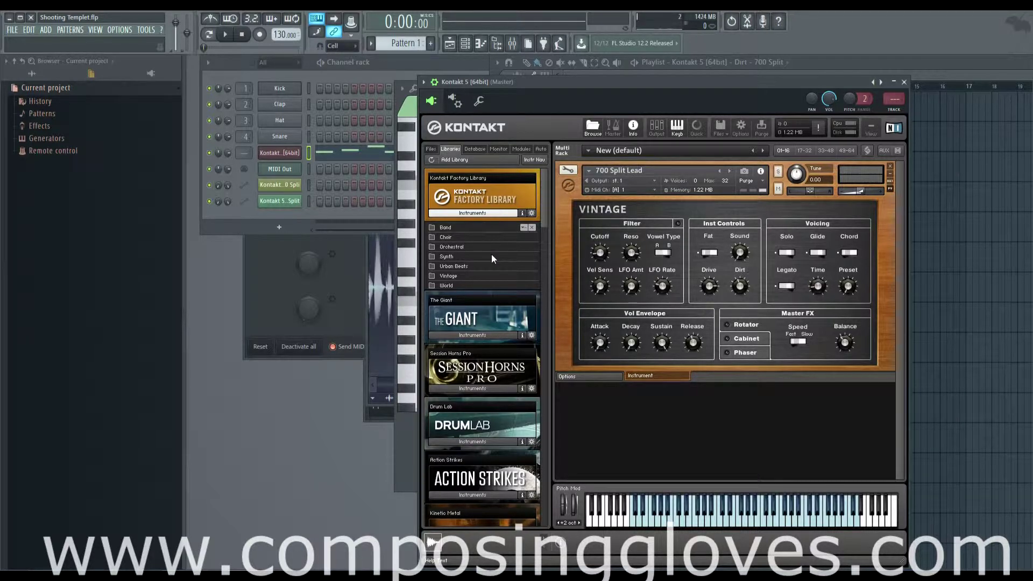
# - Browse the Factory Library folders, peek into Band, then collapse the list
pyautogui.scroll(-4, 496, 259)
pyautogui.scroll(3, 499, 261)
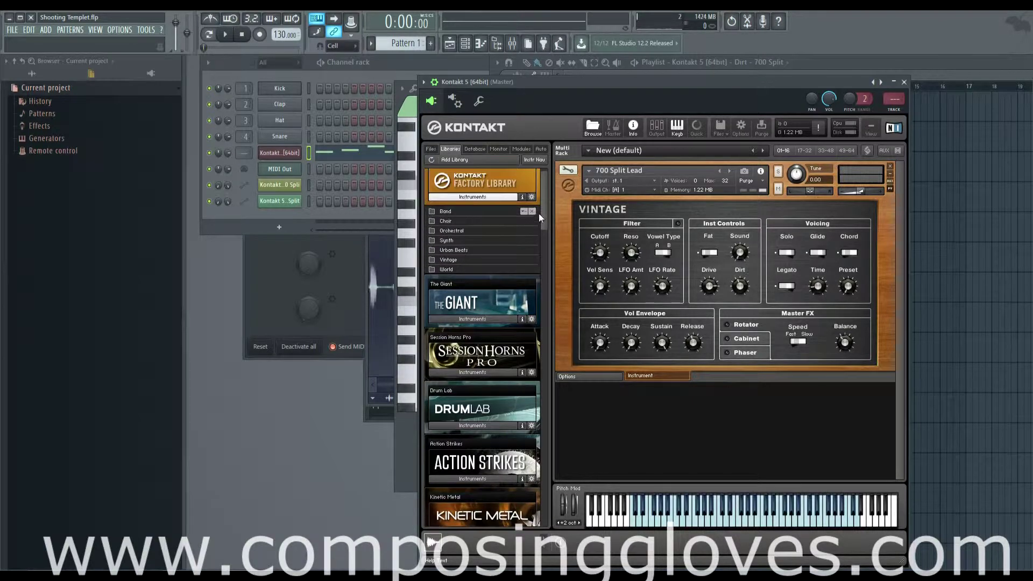
pyautogui.scroll(-8, 535, 215)
pyautogui.scroll(10, 527, 177)
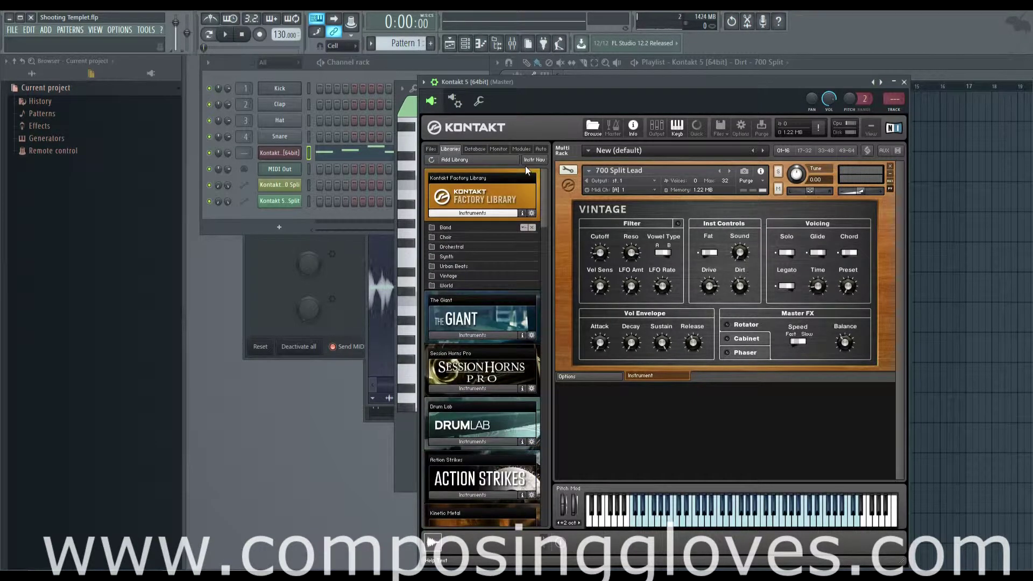
pyautogui.scroll(-5, 542, 237)
pyautogui.scroll(5, 539, 205)
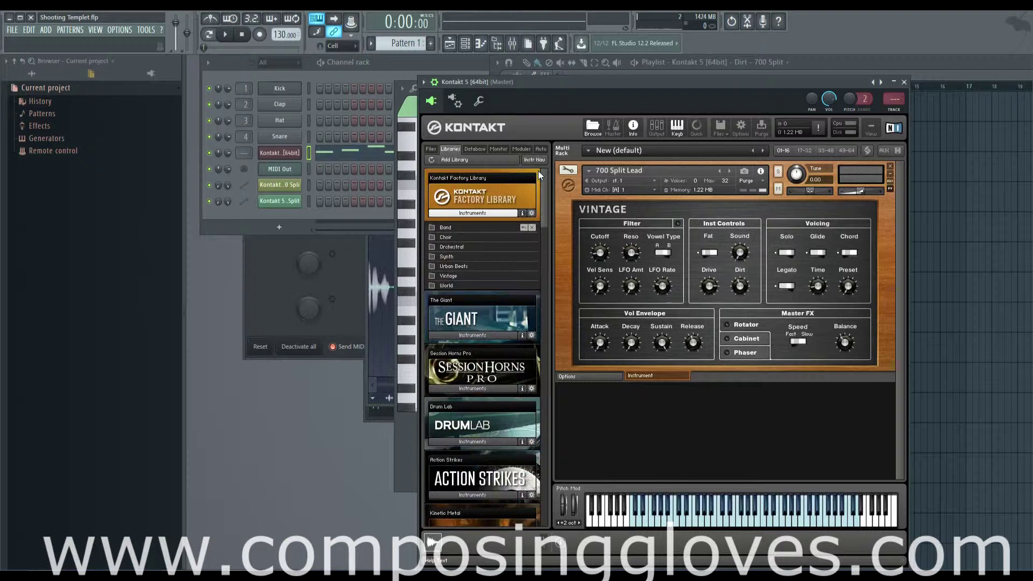
pyautogui.click(454, 229)
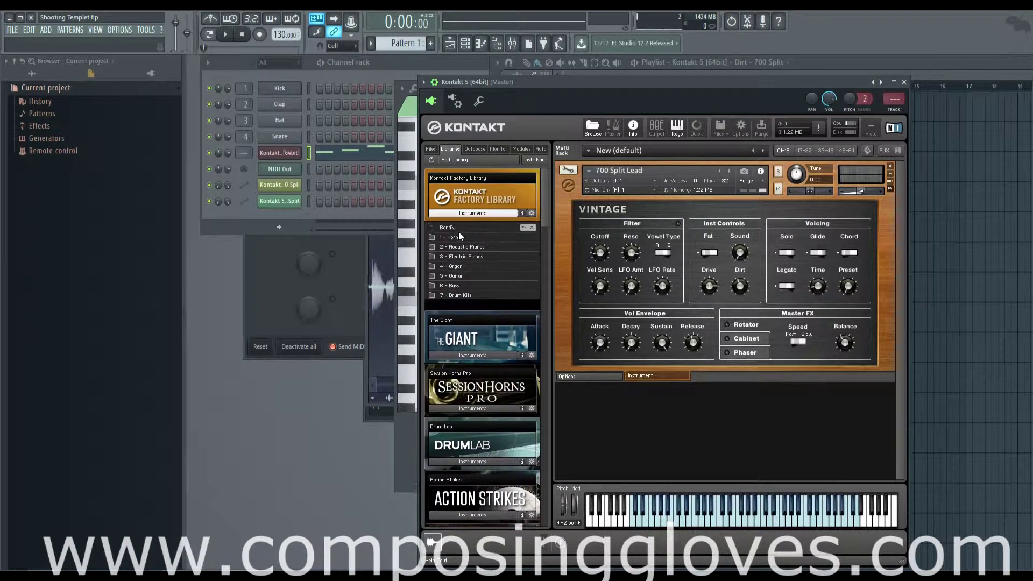
pyautogui.click(451, 224)
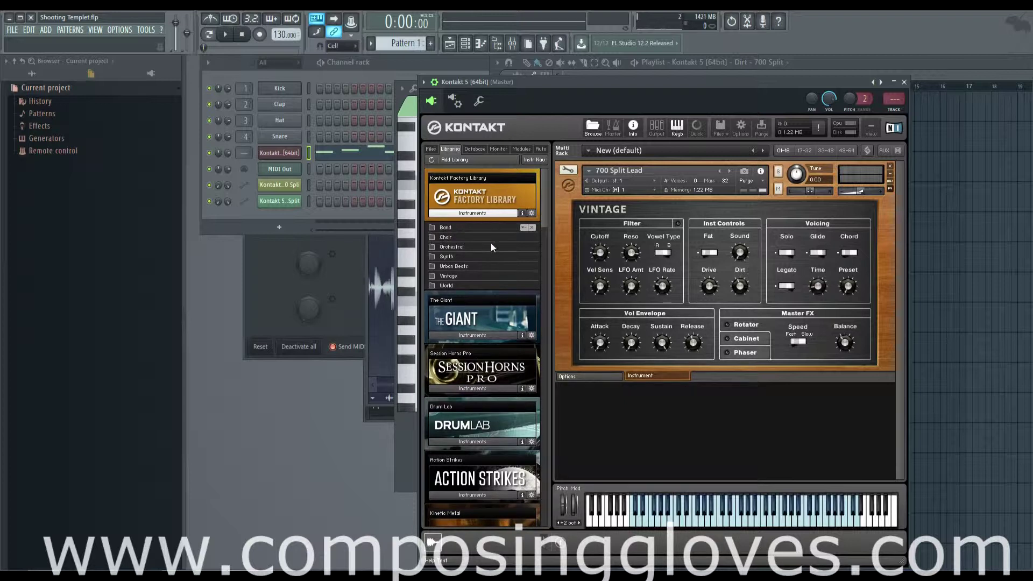
pyautogui.click(471, 214)
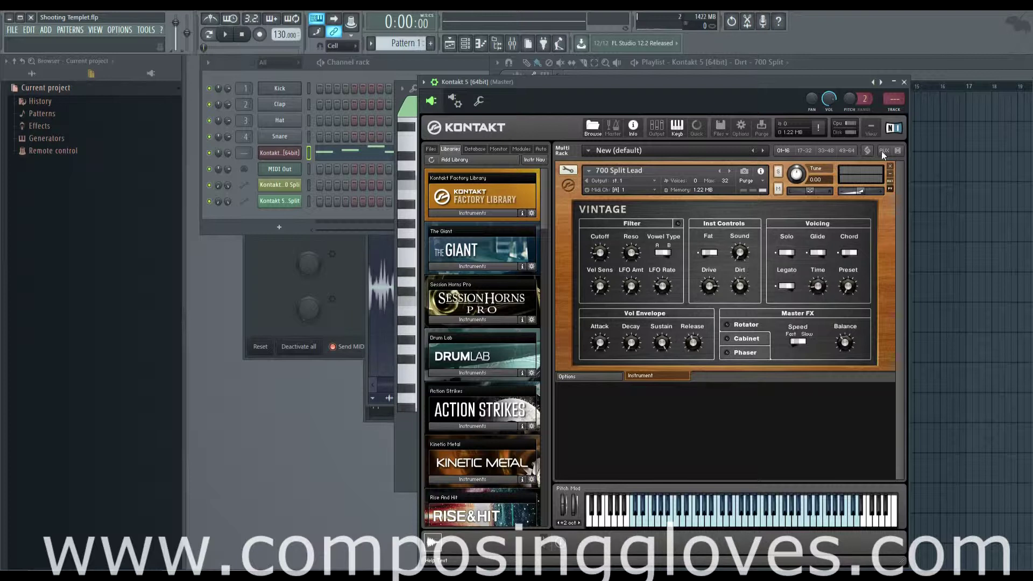
# - Remove 700 Split Lead without saving, load and then remove Drum Lab's Kick Drive.nki
pyautogui.click(890, 167)
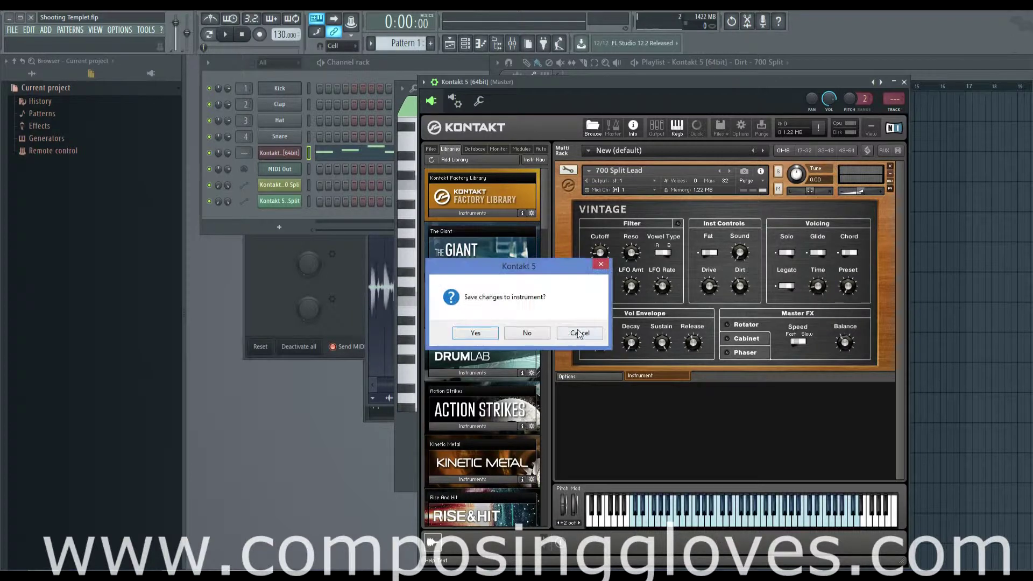
pyautogui.click(526, 331)
pyautogui.click(492, 374)
pyautogui.click(492, 409)
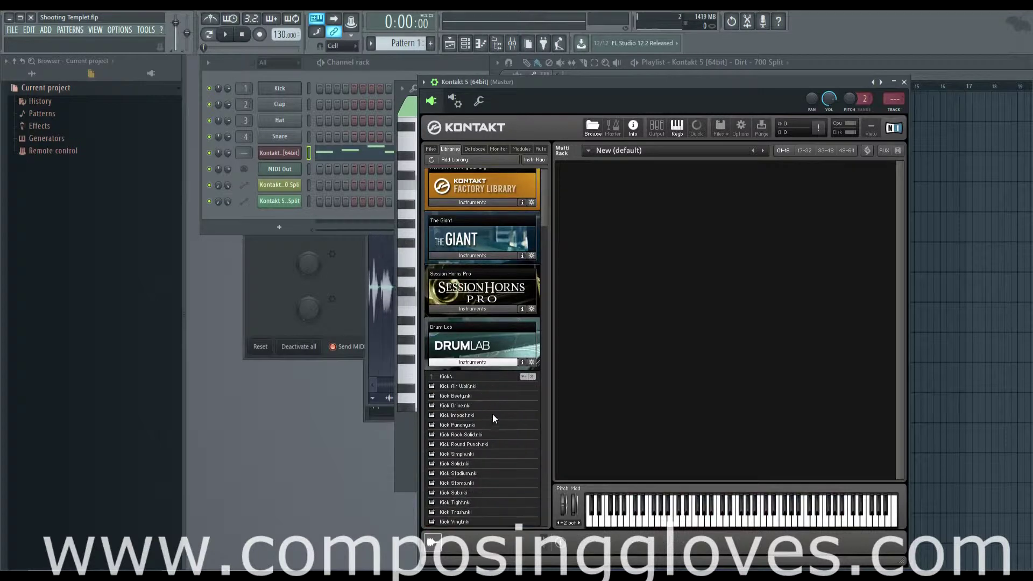
pyautogui.click(492, 405)
pyautogui.doubleClick(494, 405)
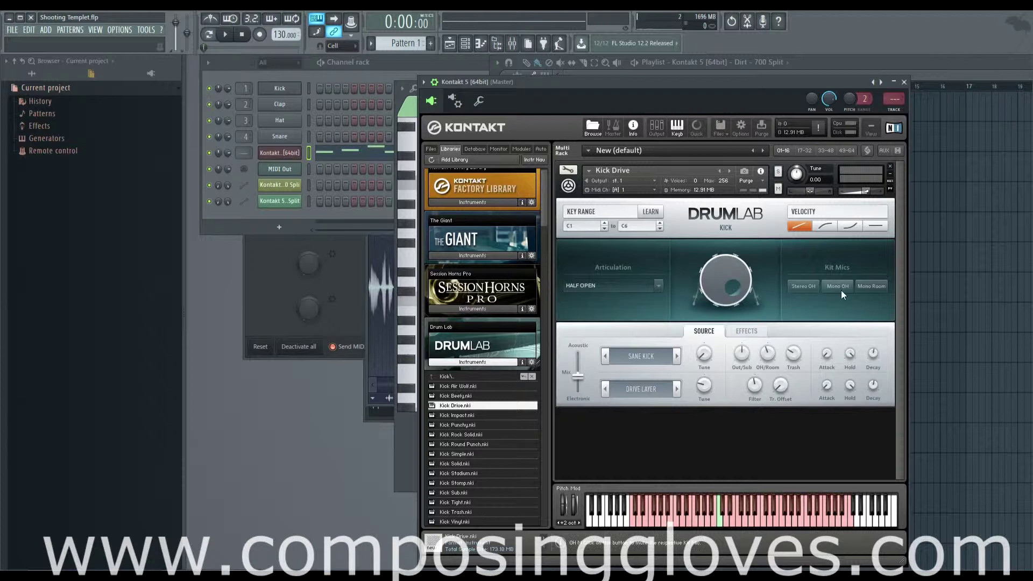
pyautogui.click(891, 167)
pyautogui.click(467, 370)
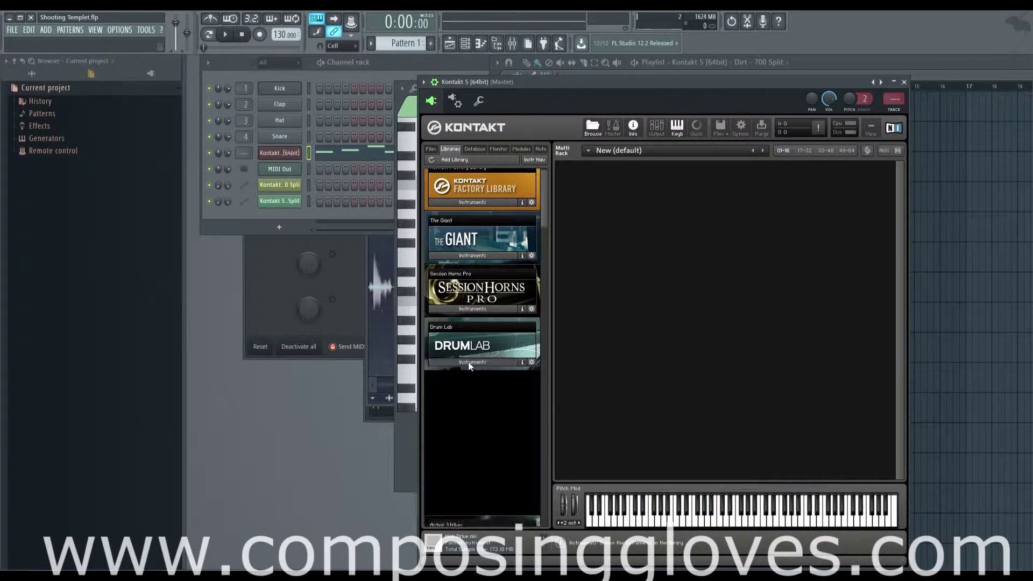
# - Load Choir [i].nki from the Factory Library's 3 - Choir folder
pyautogui.scroll(1, 542, 217)
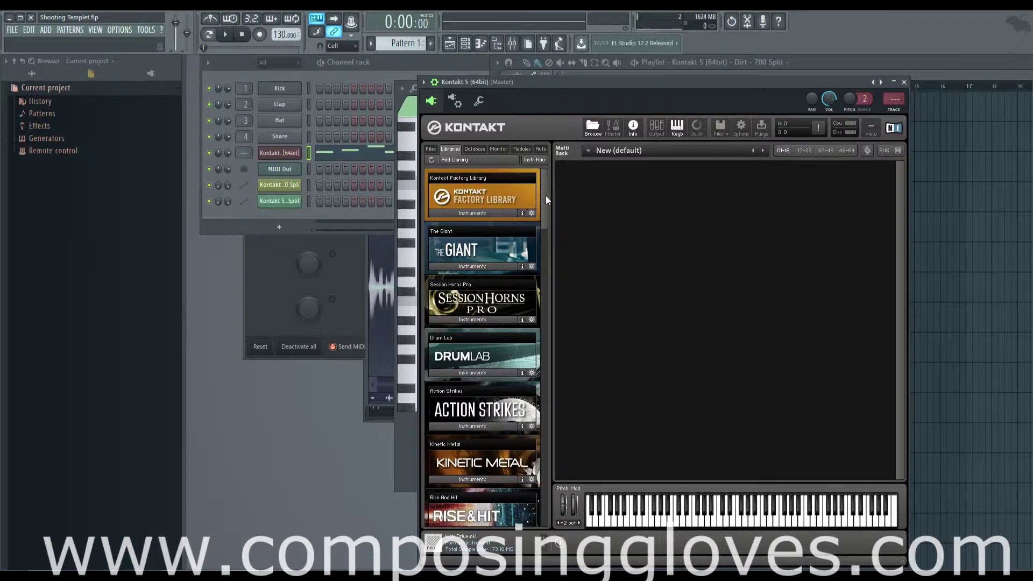
pyautogui.click(495, 214)
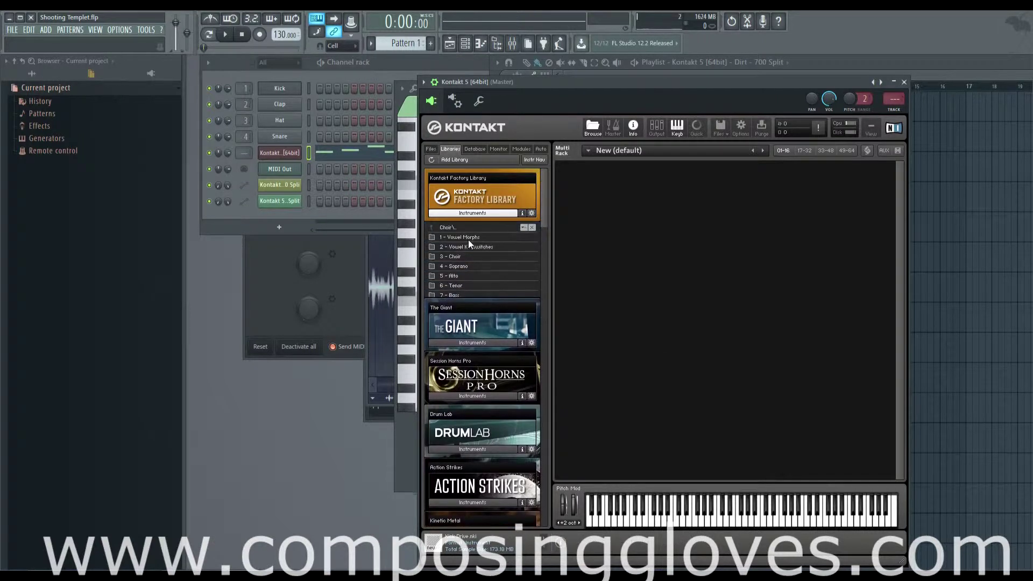
pyautogui.click(468, 240)
pyautogui.doubleClick(488, 257)
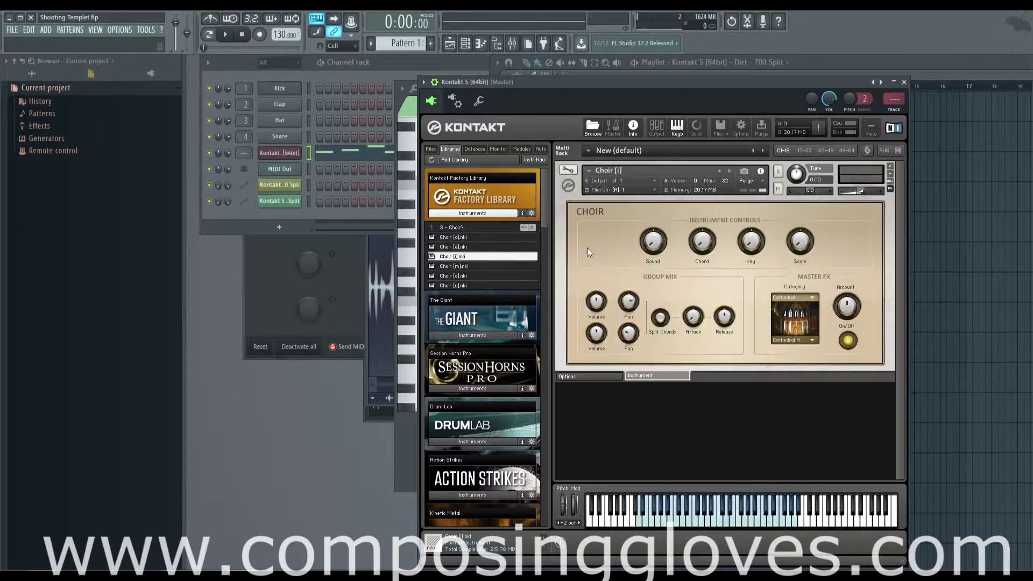
# - Review Choir's edit mode Modulation and SendEffects sections, then its Options page
pyautogui.click(570, 169)
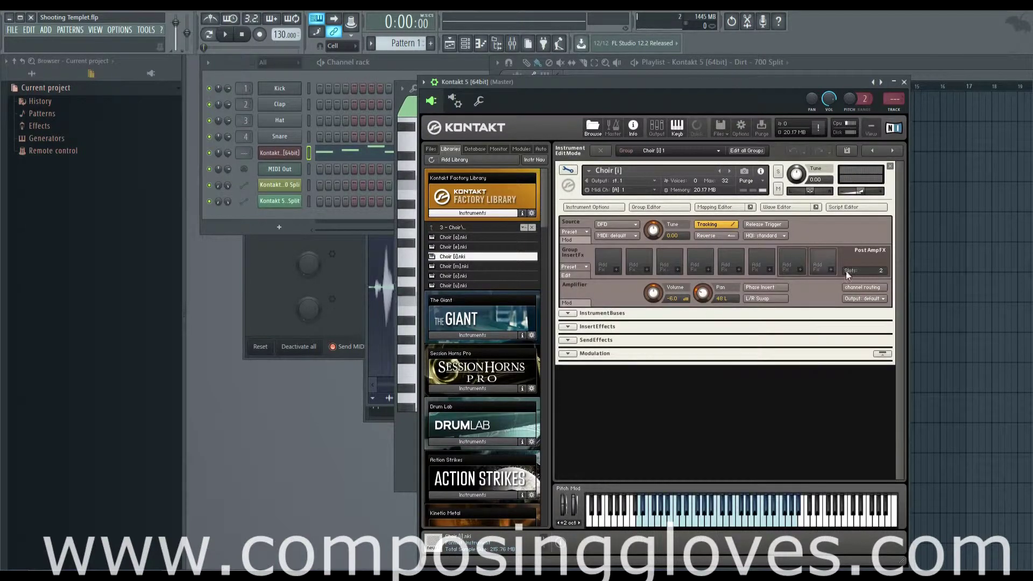
pyautogui.click(568, 353)
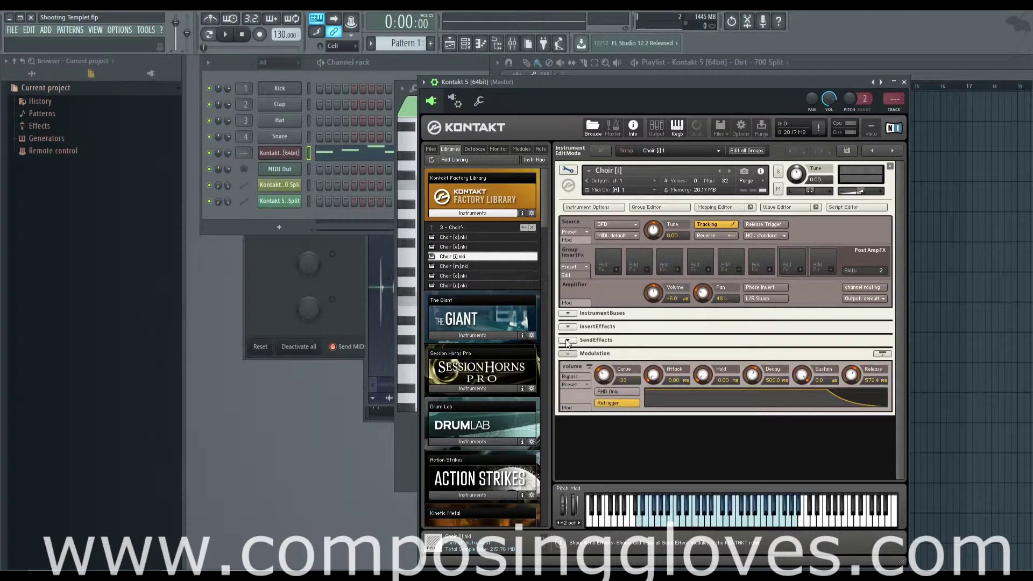
pyautogui.click(567, 340)
pyautogui.click(567, 340)
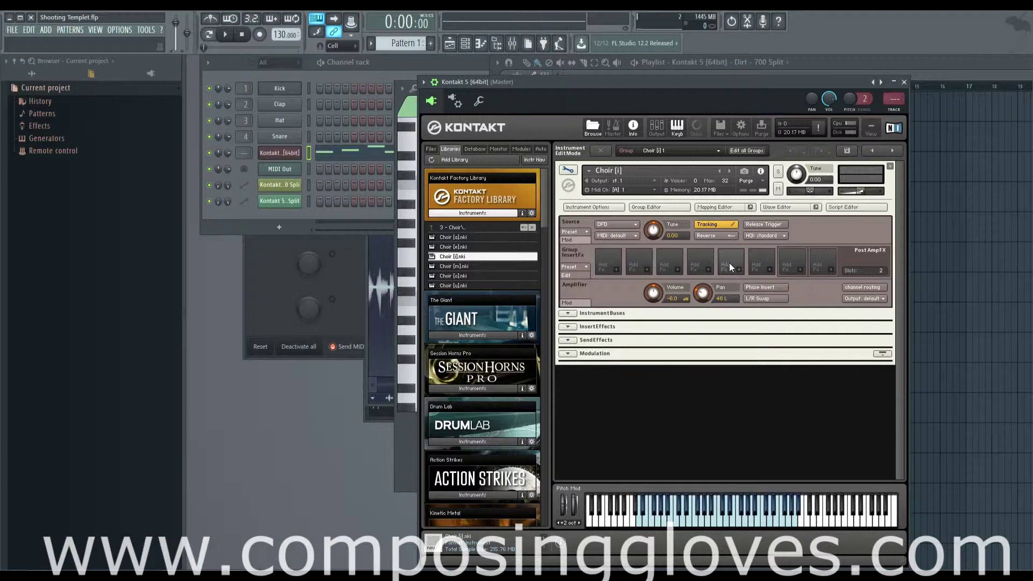
pyautogui.click(567, 171)
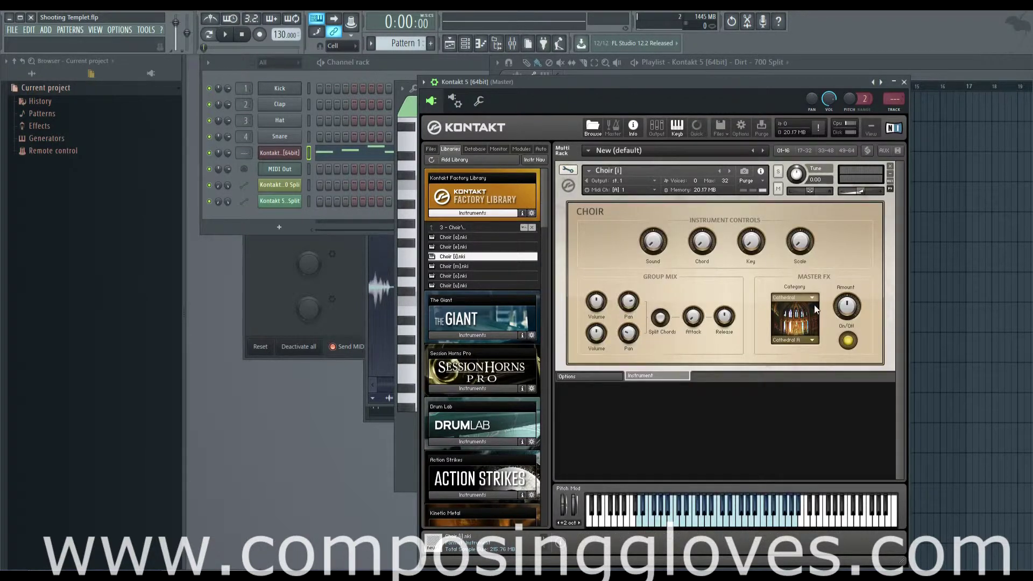
pyautogui.click(611, 373)
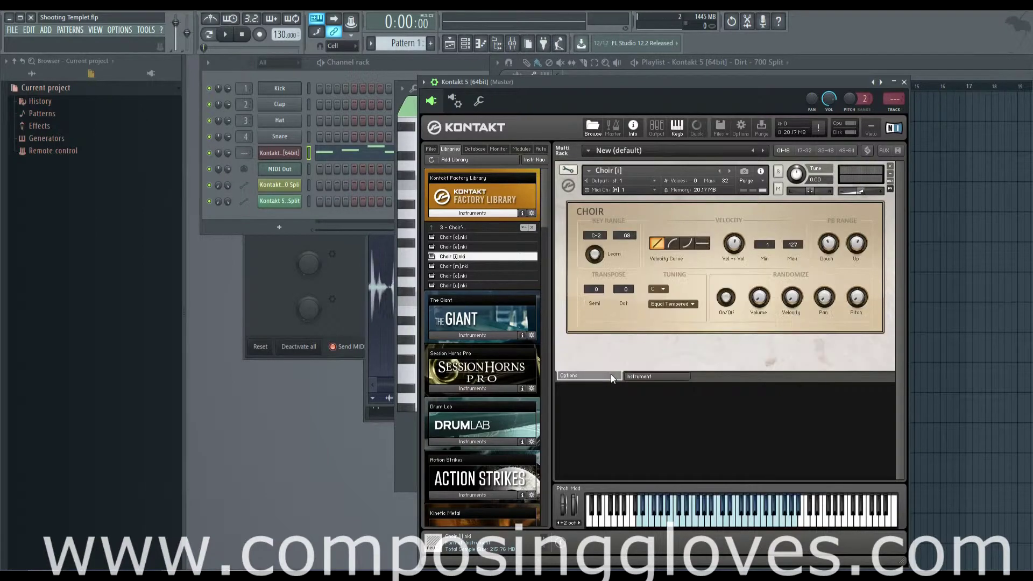
pyautogui.click(644, 376)
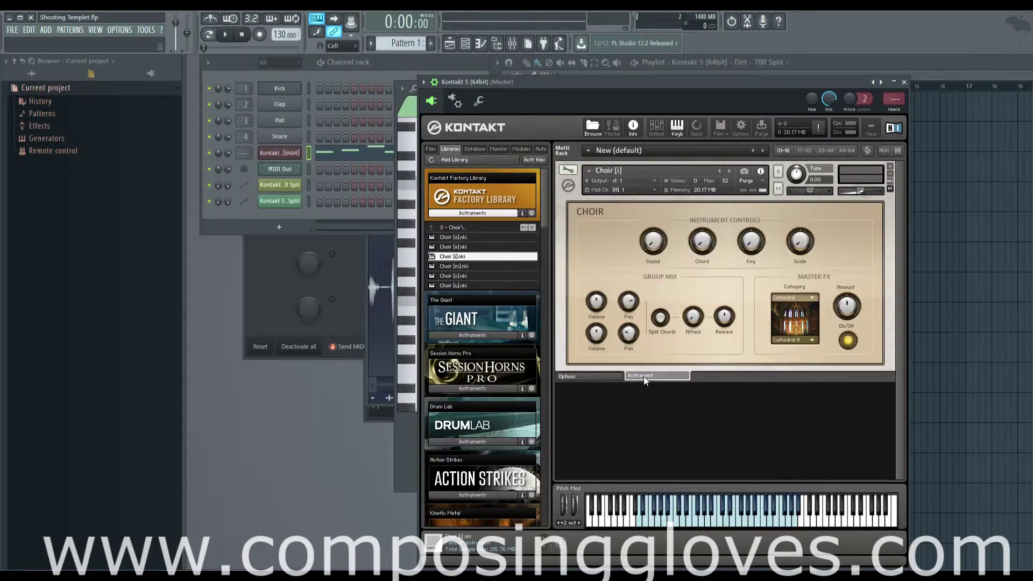